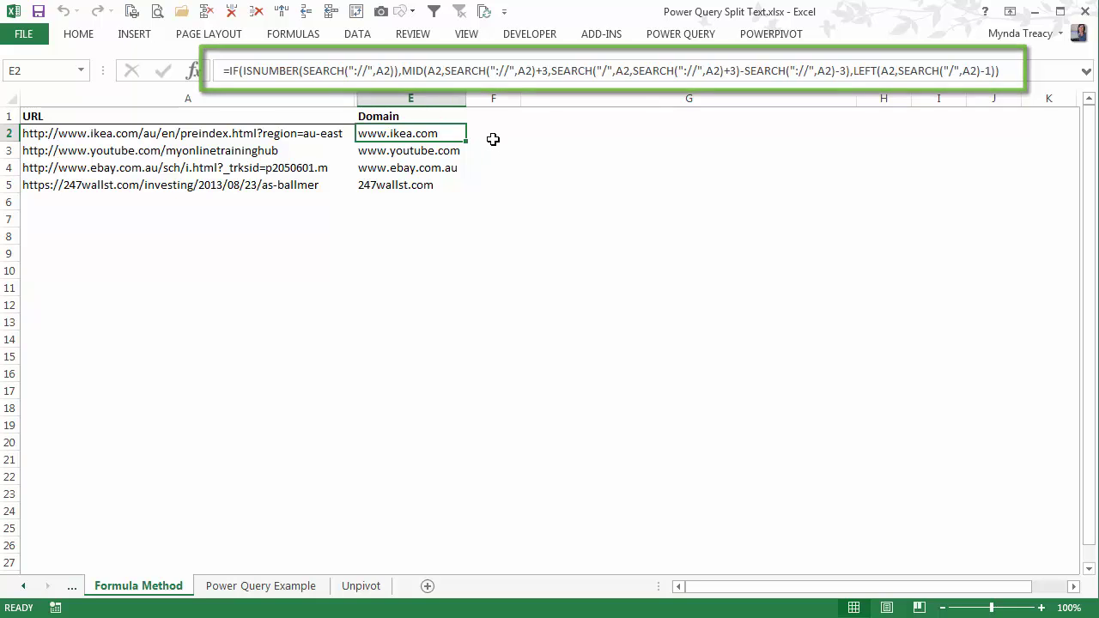
# Examine the domain-extraction formula in cell E2 without changing it
pyautogui.press('F2')
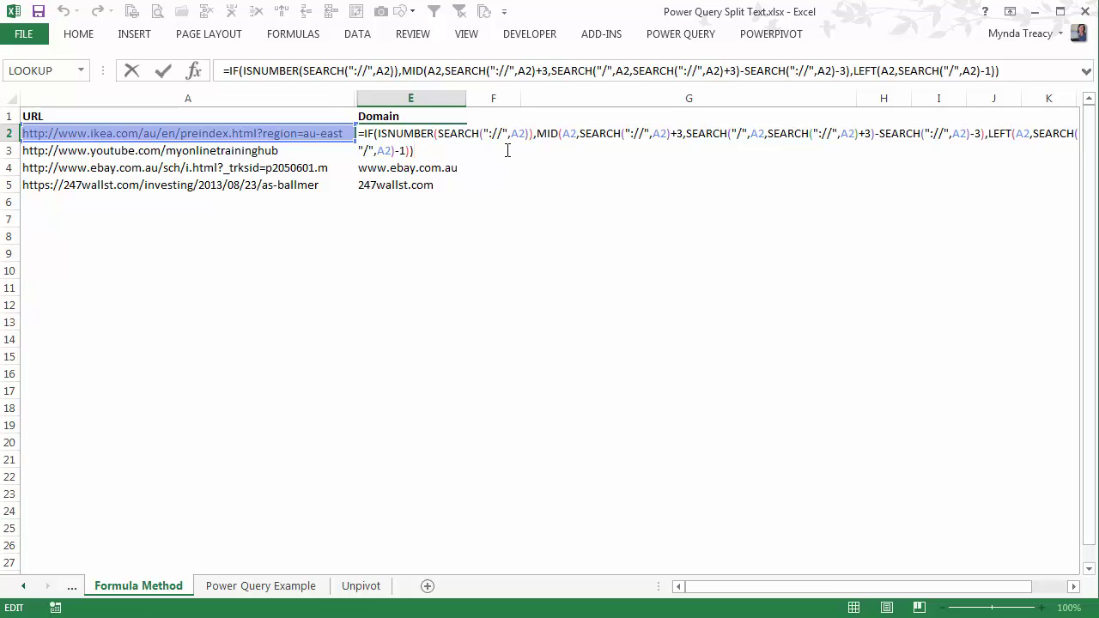
pyautogui.hotkey('ctrl', 'Return')
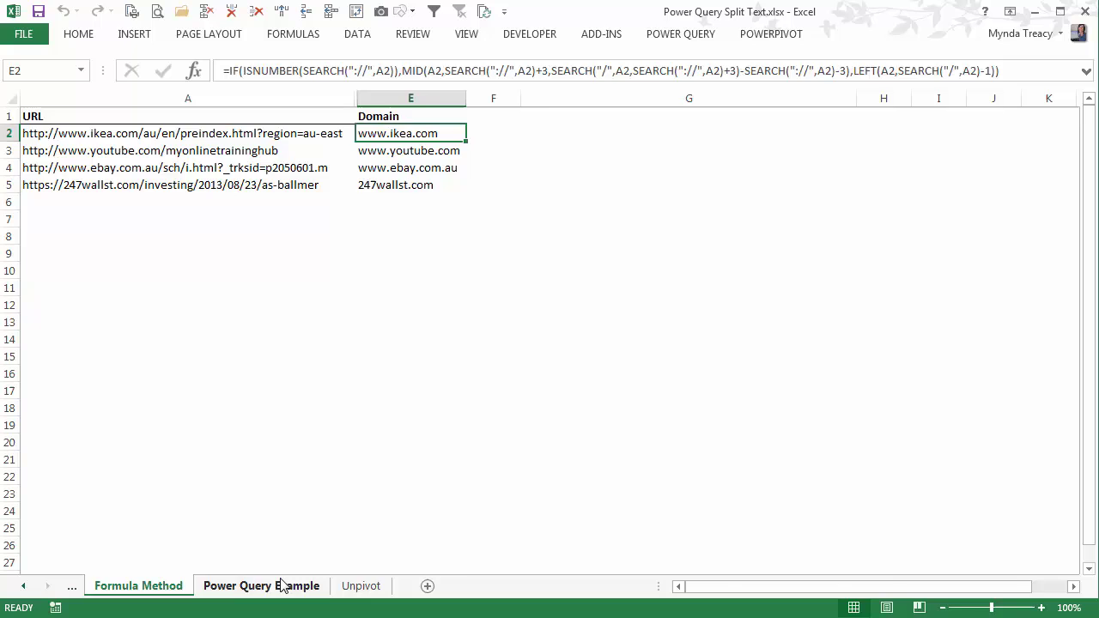
# Load the URL table on the Power Query Example sheet into the Power Query editor
pyautogui.click(285, 586)
pyautogui.click(234, 166)
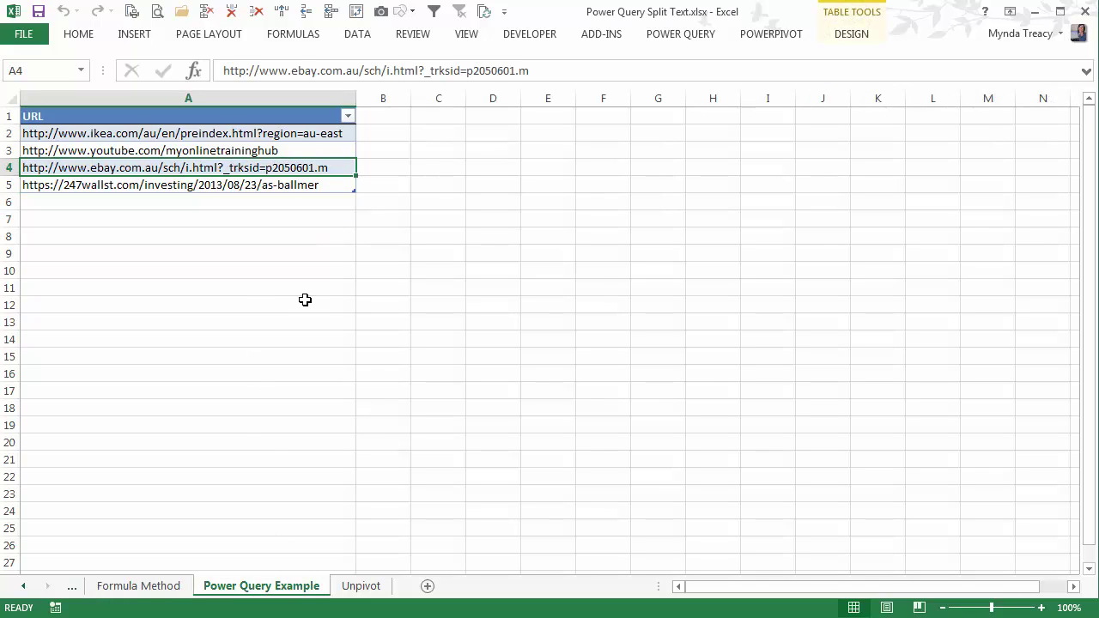
pyautogui.click(698, 38)
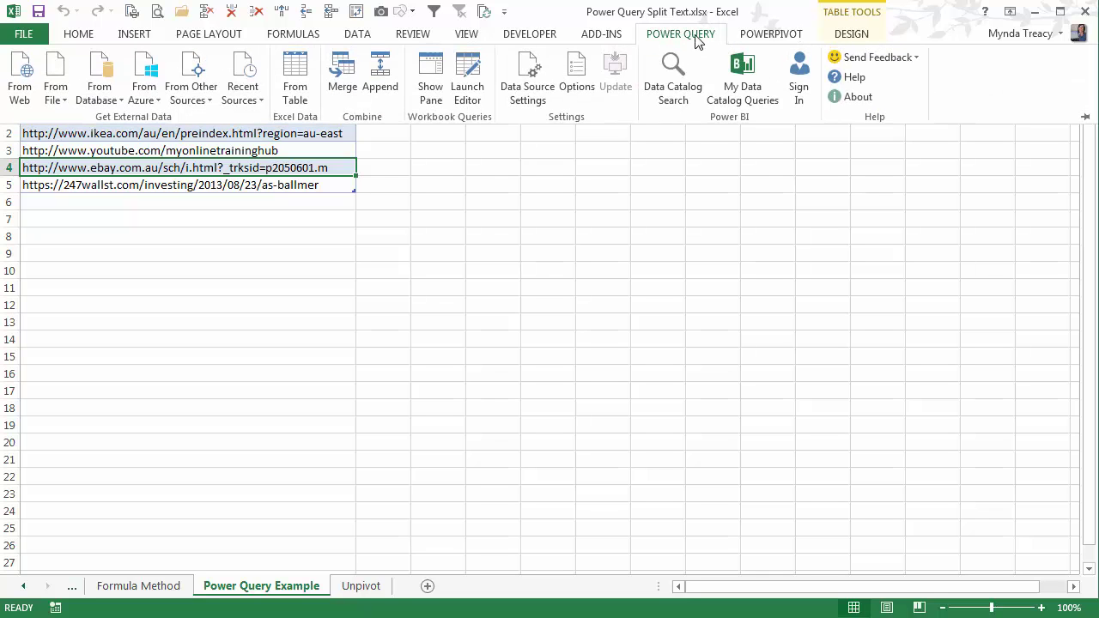
pyautogui.click(298, 97)
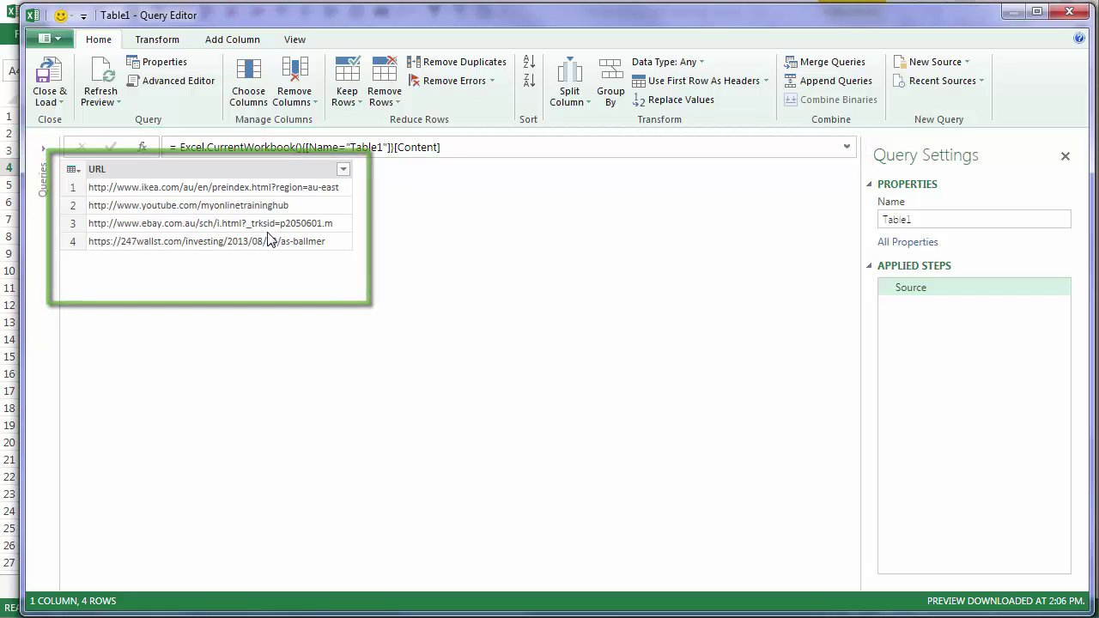
# Split the URL column by the custom delimiter "/" at each occurrence, into 3 columns
pyautogui.click(242, 168)
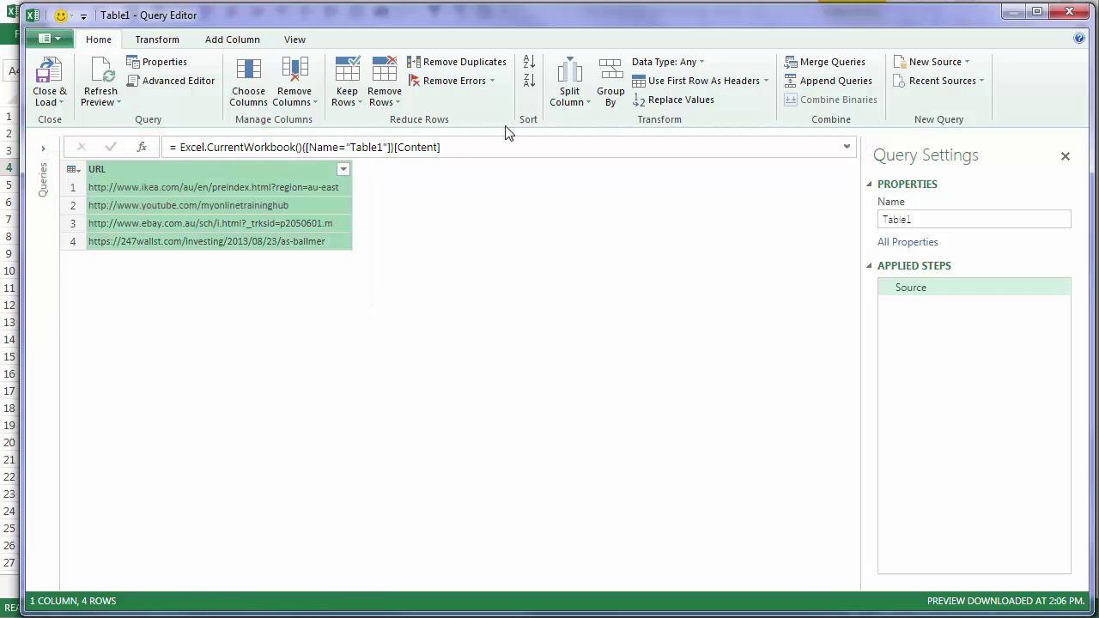
pyautogui.click(567, 105)
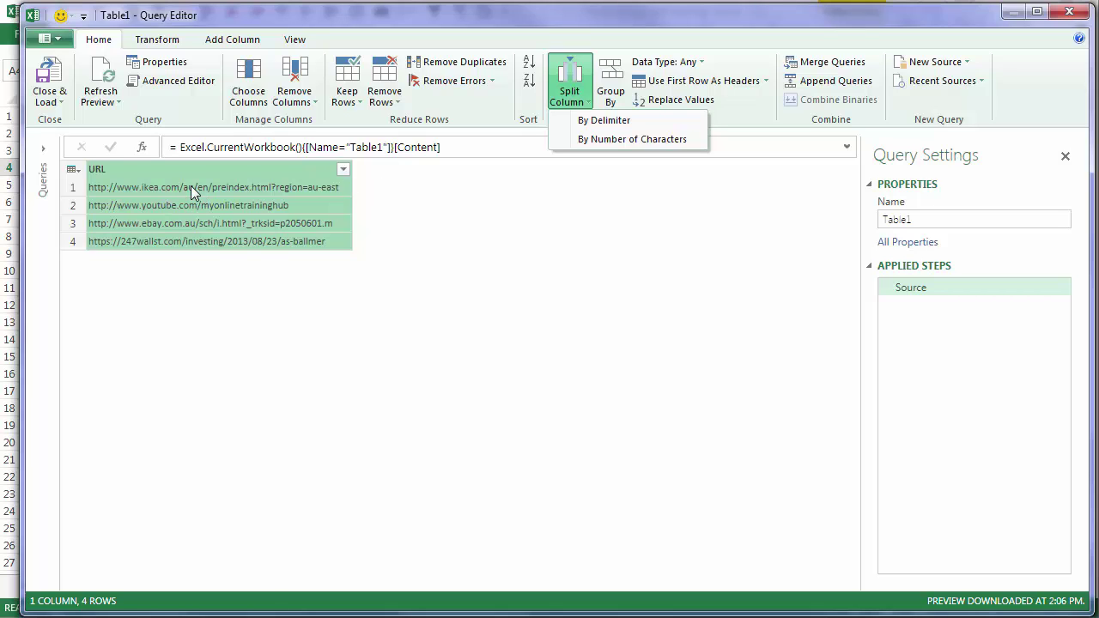
pyautogui.click(654, 121)
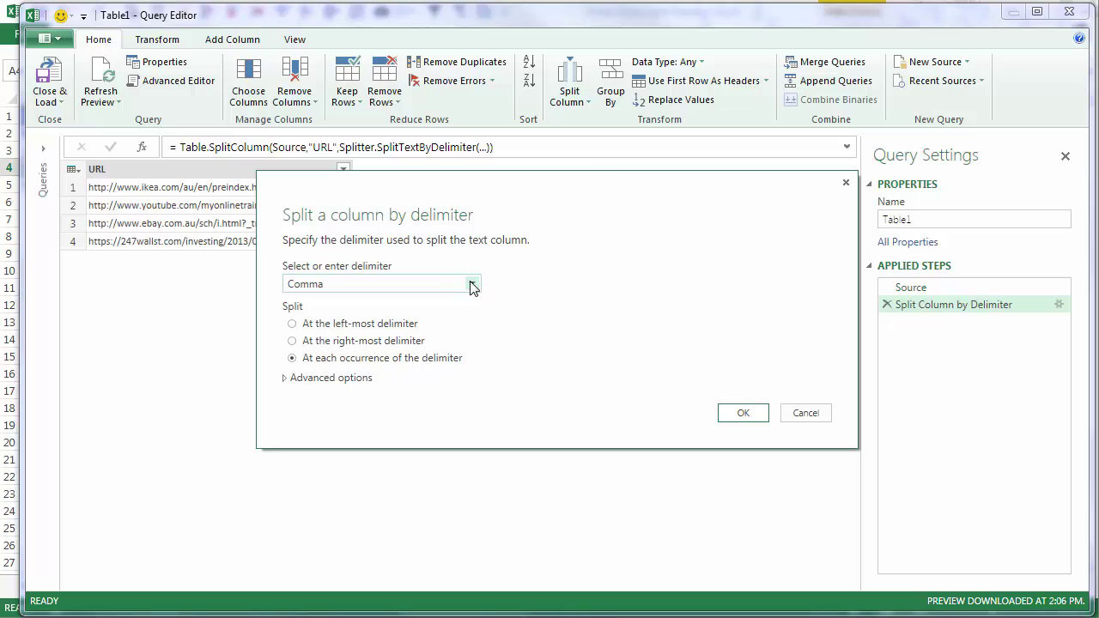
pyautogui.click(472, 284)
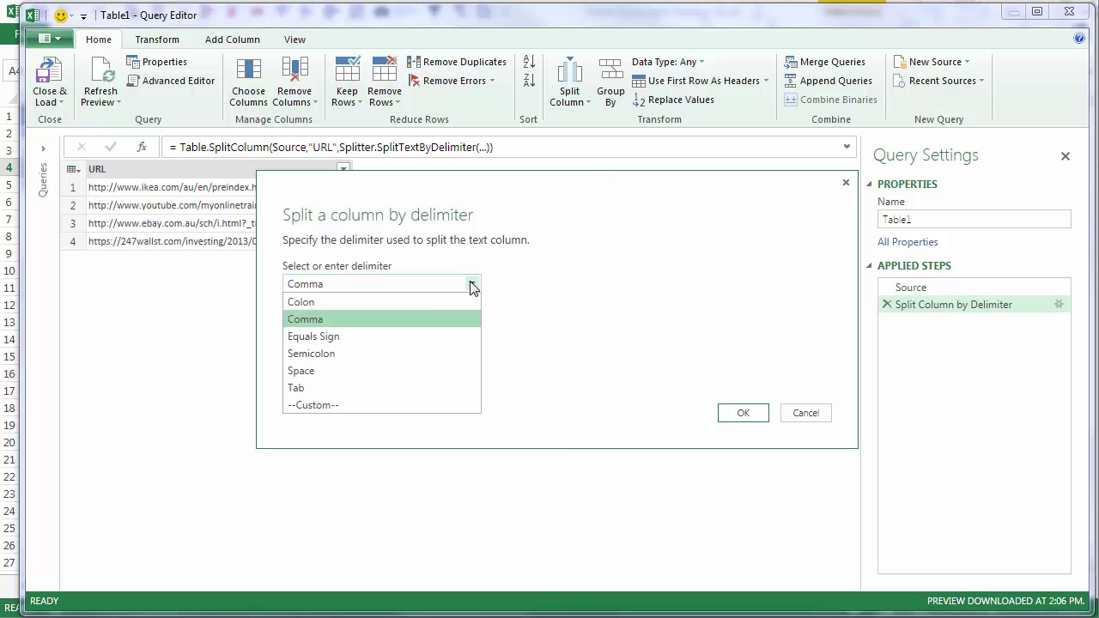
pyautogui.click(331, 405)
pyautogui.click(307, 309)
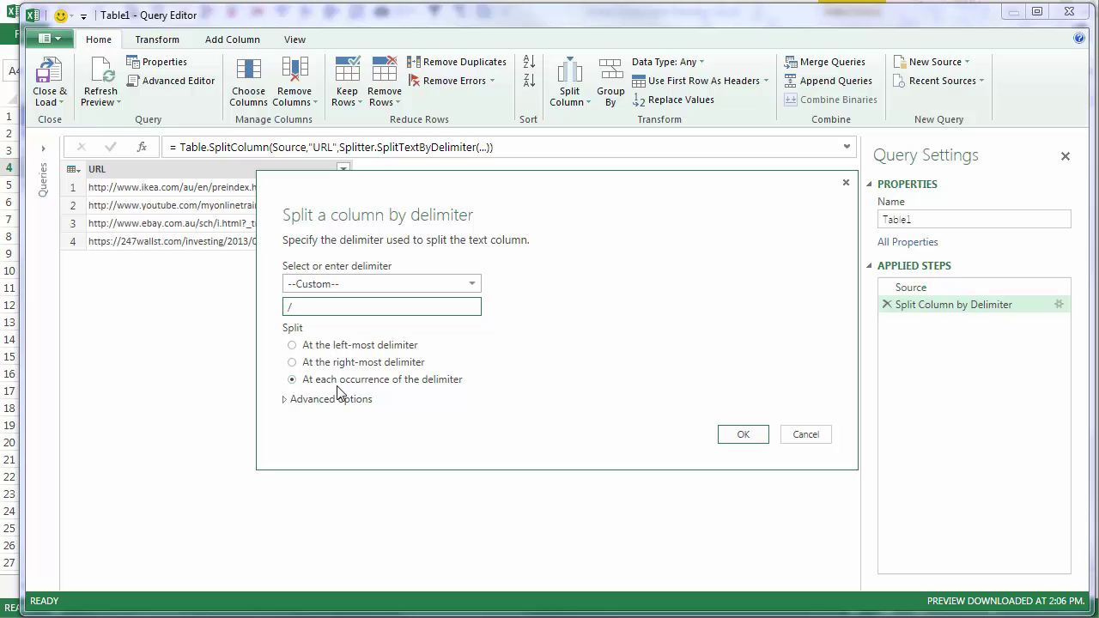
pyautogui.click(288, 402)
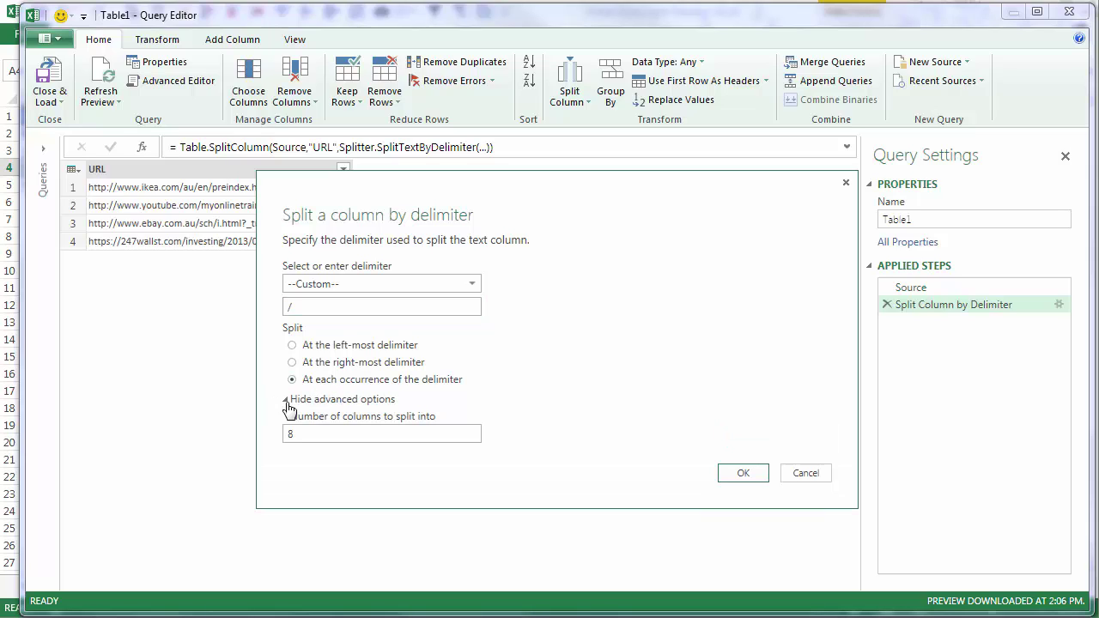
pyautogui.moveTo(304, 441); pyautogui.dragTo(266, 444)
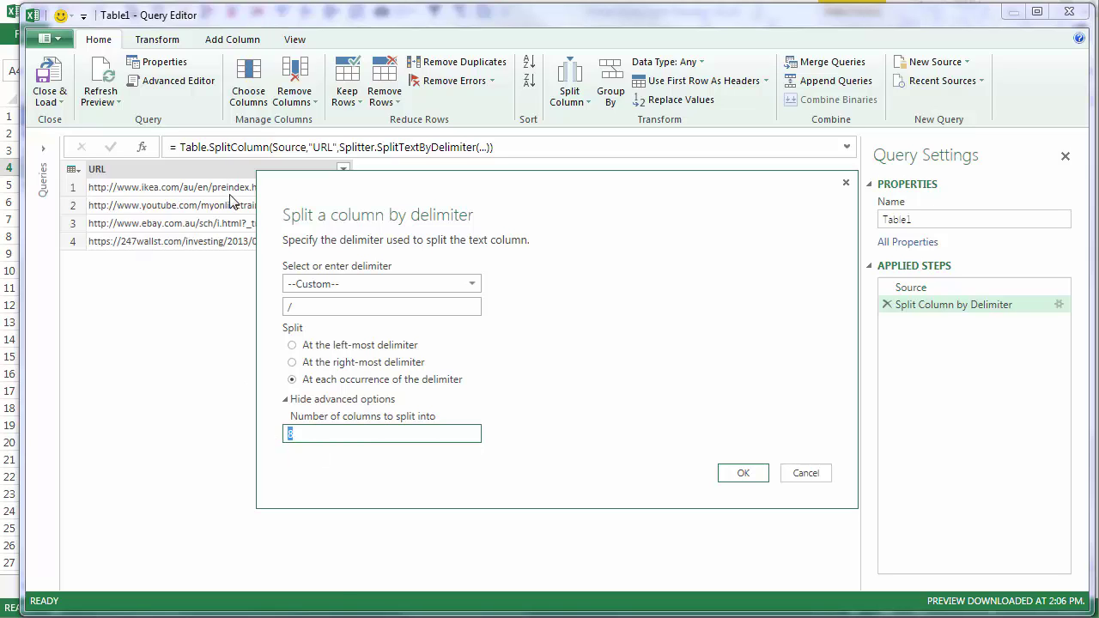
pyautogui.moveTo(277, 174); pyautogui.dragTo(372, 184)
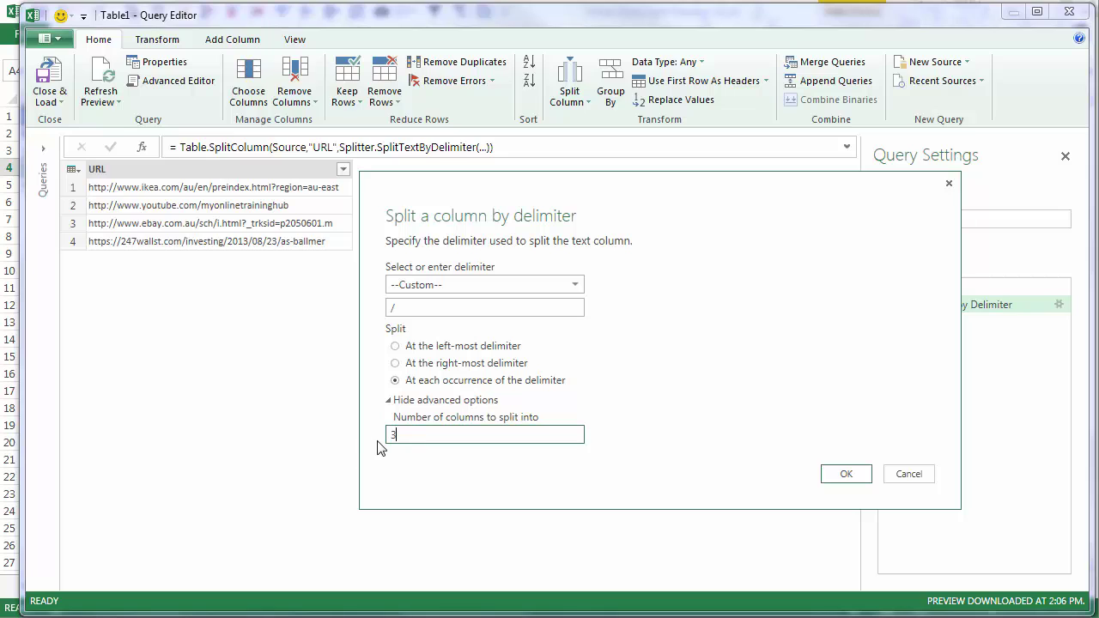
pyautogui.click(845, 475)
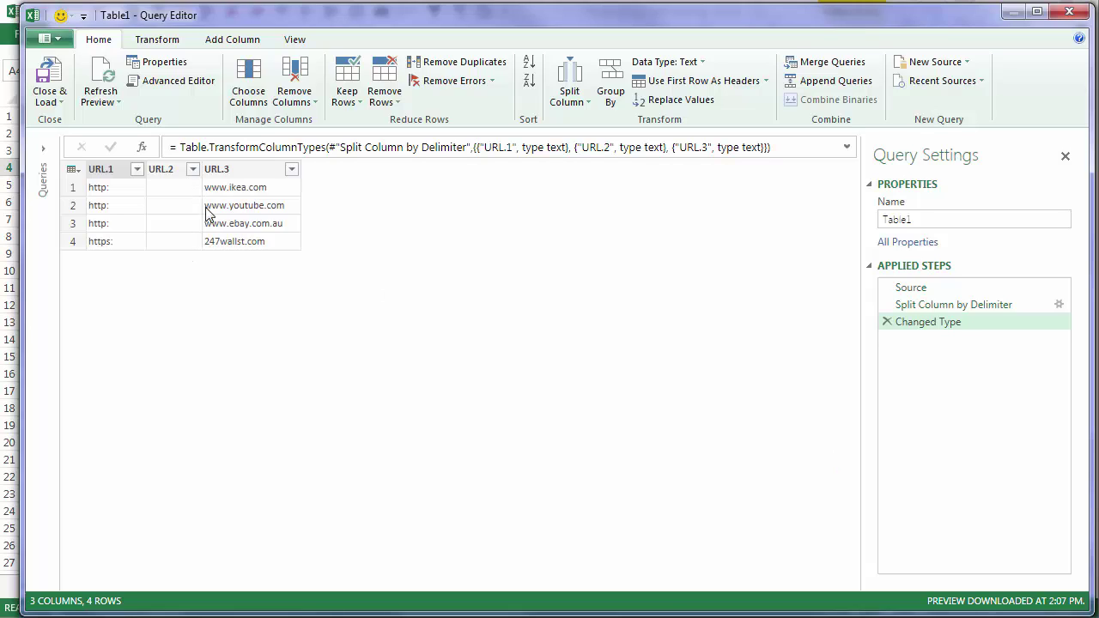
# Remove all columns except URL.3 and rename the remaining column to Domain
pyautogui.click(230, 169)
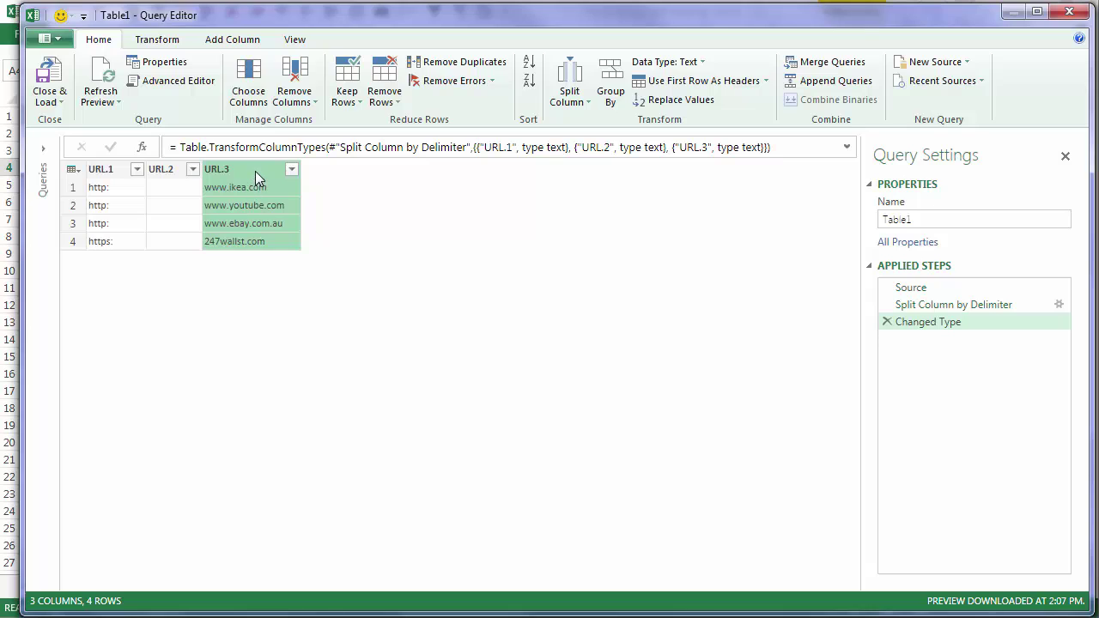
pyautogui.click(295, 96)
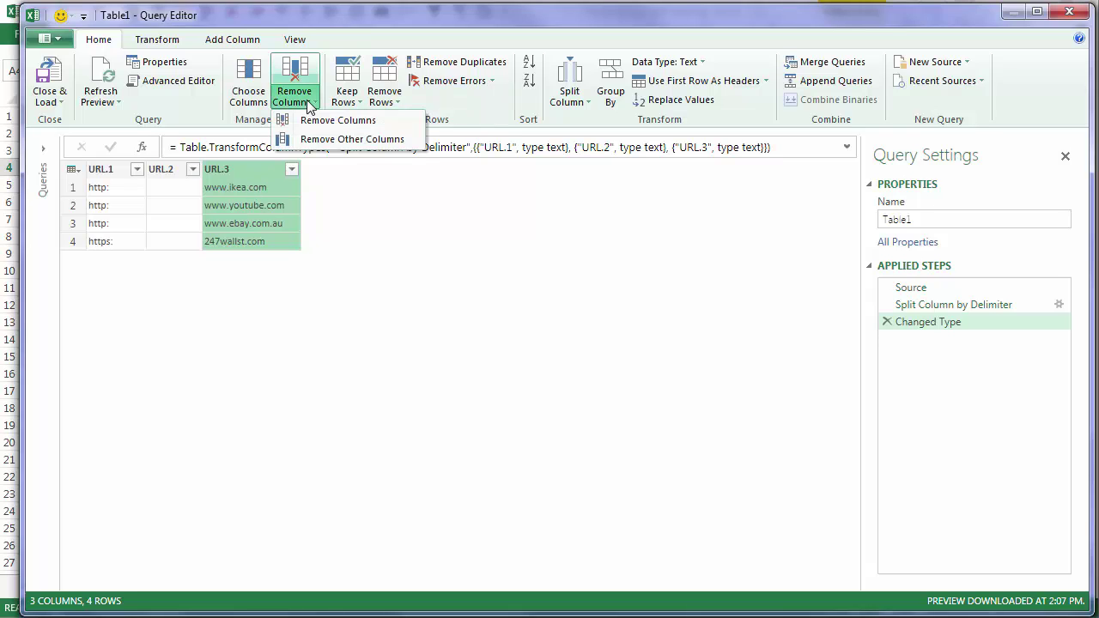
pyautogui.click(352, 139)
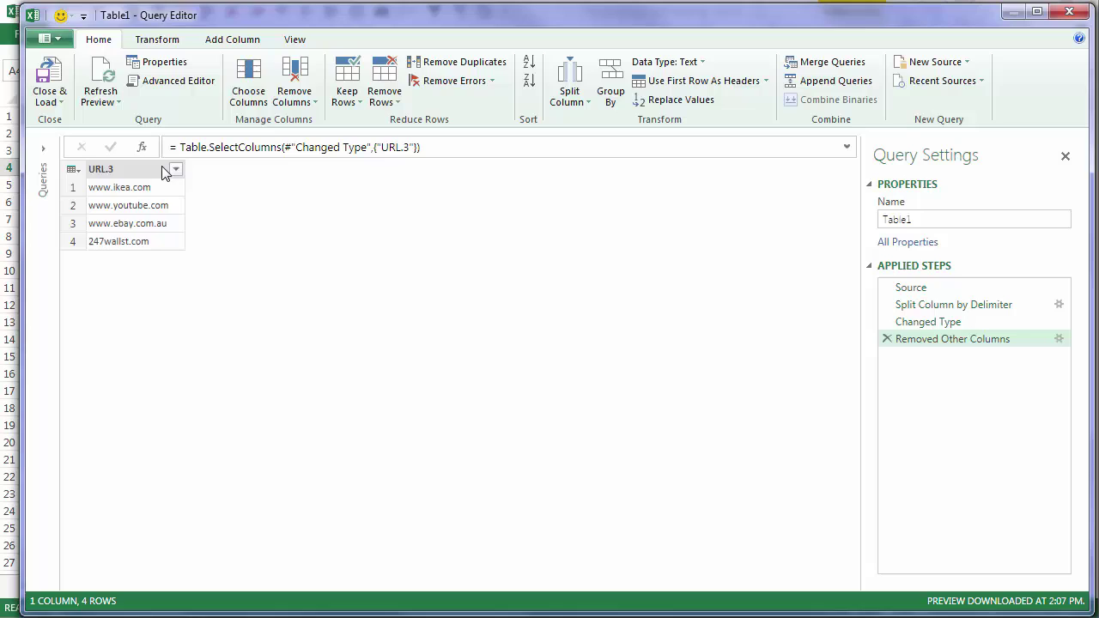
pyautogui.doubleClick(131, 170)
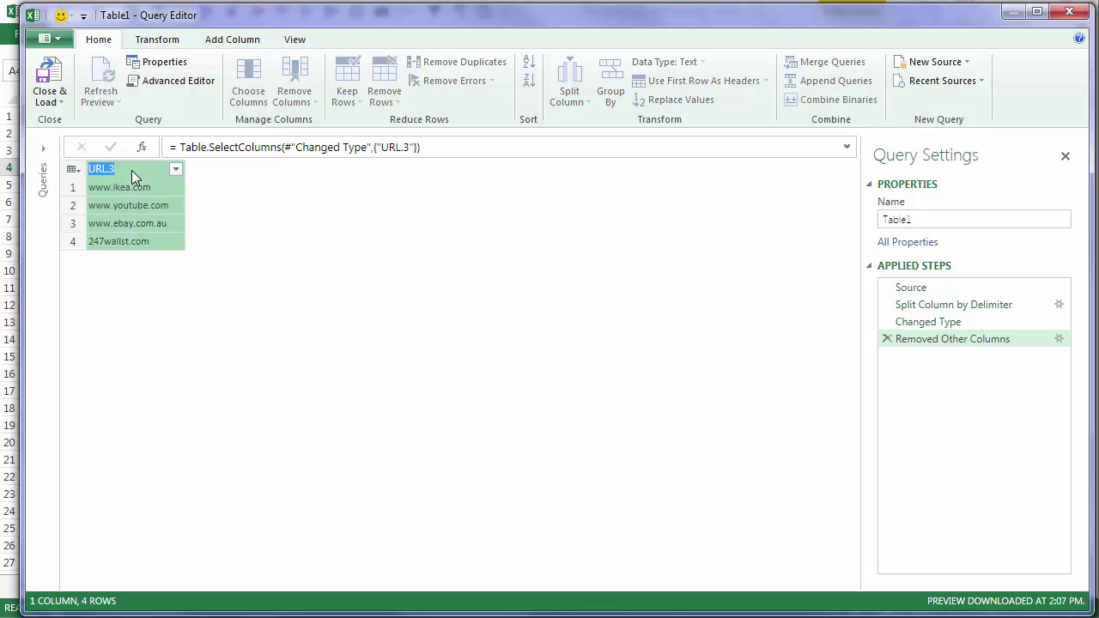
pyautogui.write('Domain')
pyautogui.press('Return')
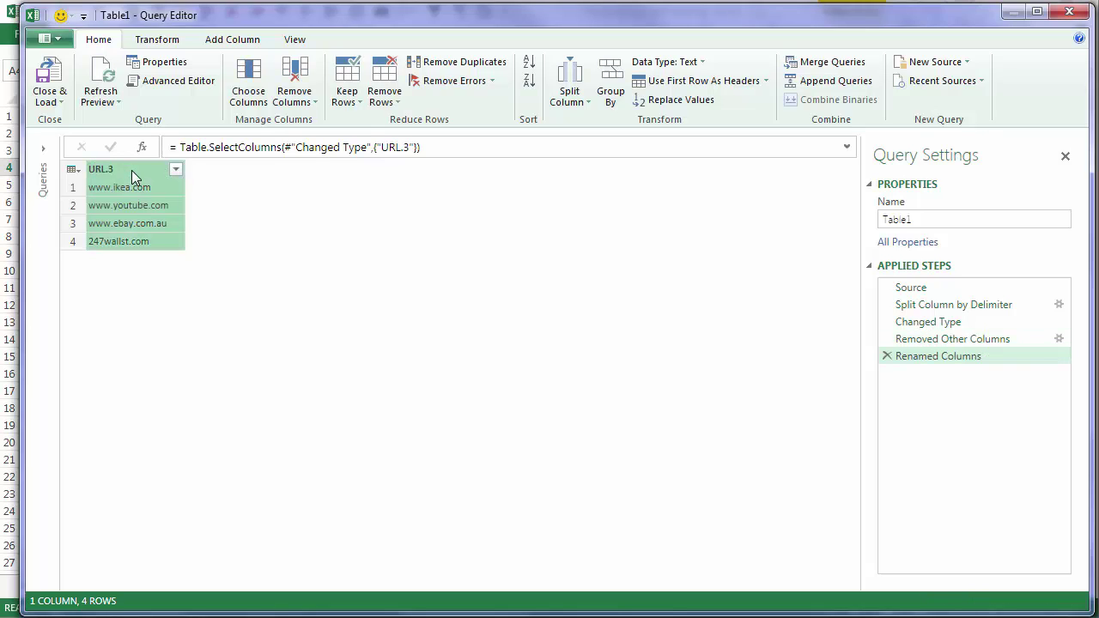
# Name the query DomainNames, then close the editor and load the query into the workbook
pyautogui.click(988, 219)
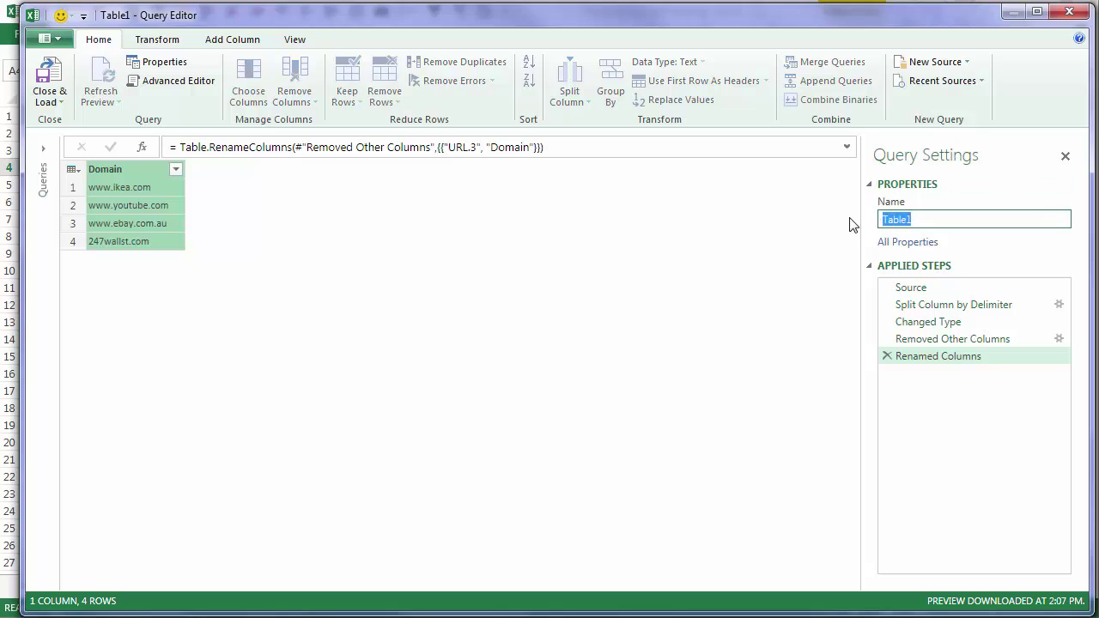
pyautogui.write('DomainNames')
pyautogui.press('Return')
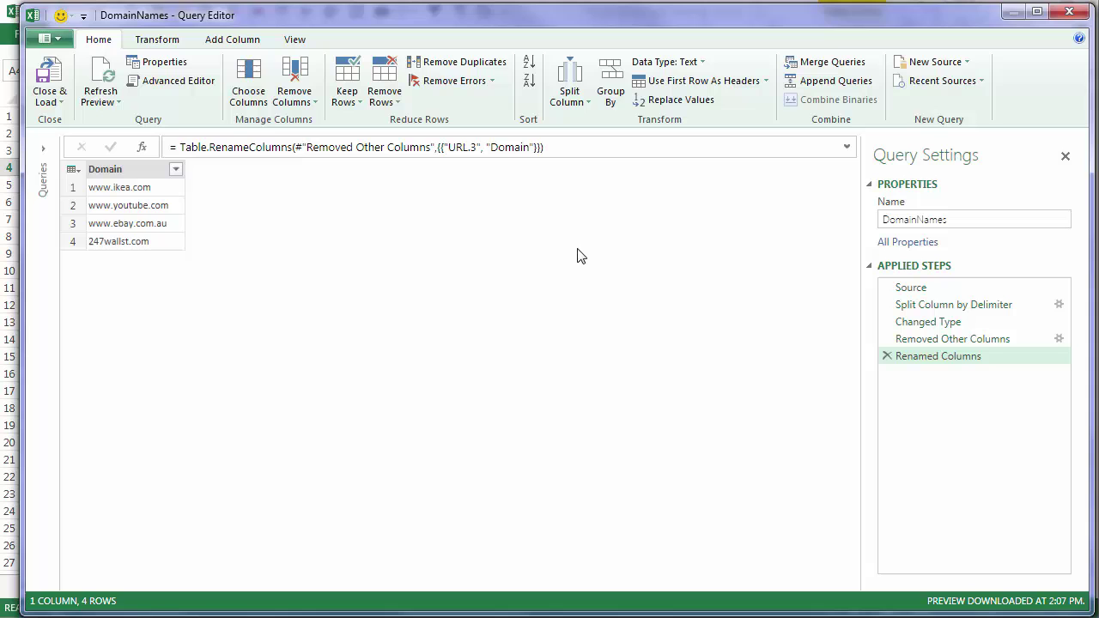
pyautogui.click(49, 77)
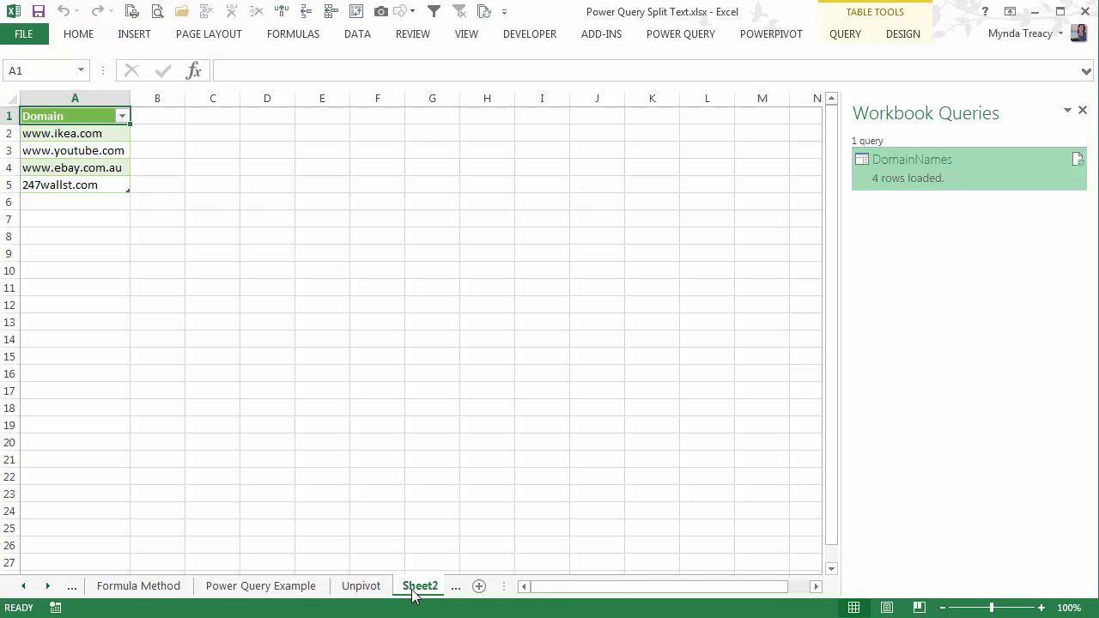
# Rename the sheet holding the loaded query table as Domains
pyautogui.click(413, 591)
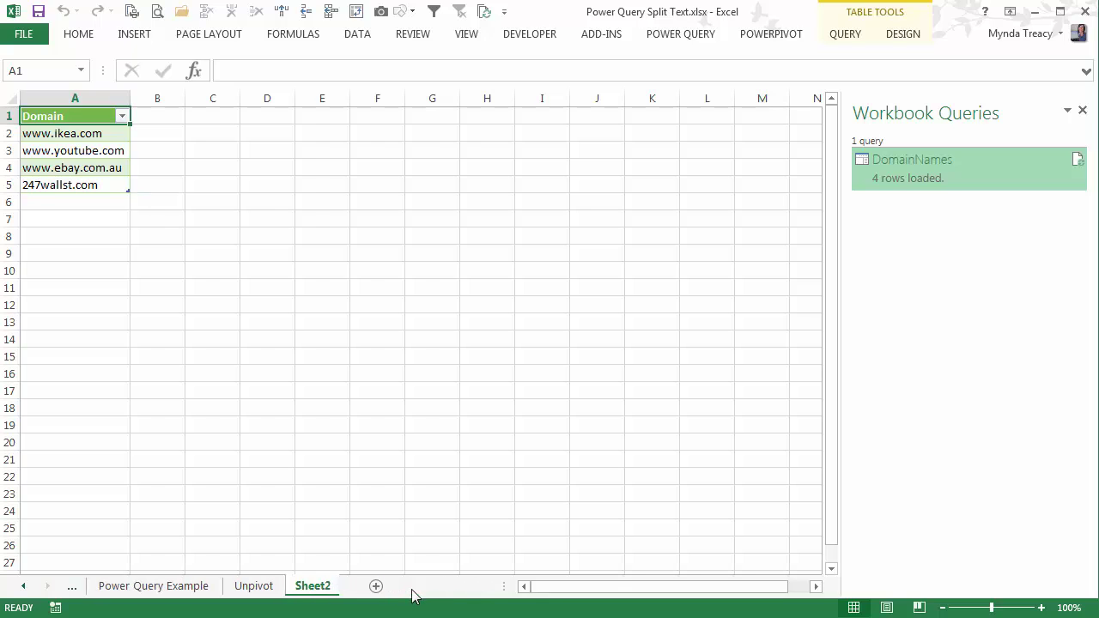
pyautogui.doubleClick(329, 589)
pyautogui.write('Domains')
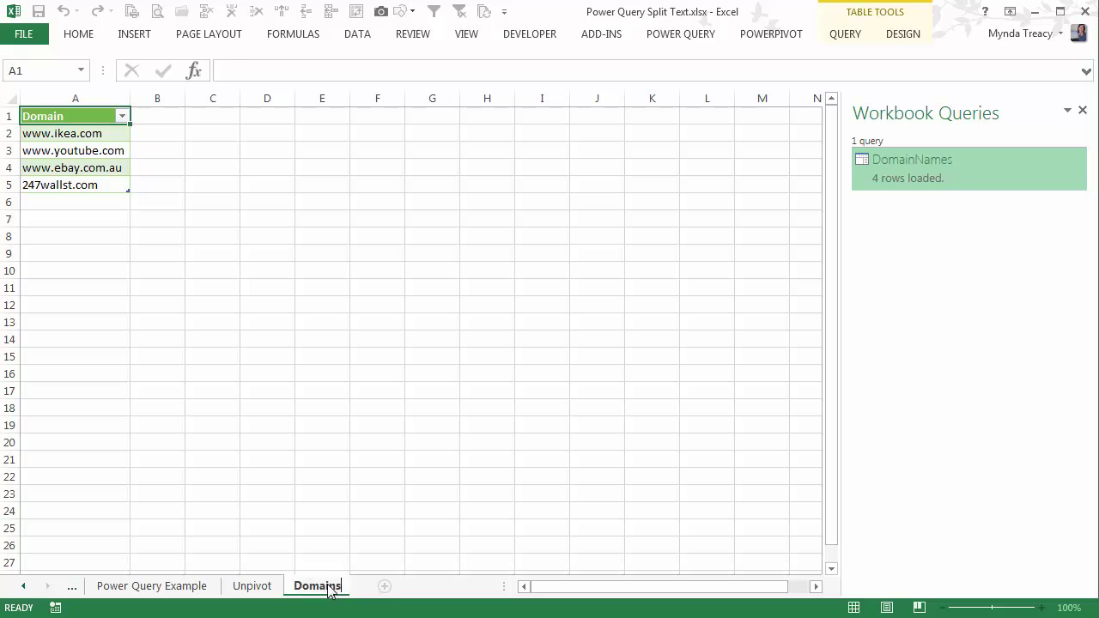
pyautogui.press('Return')
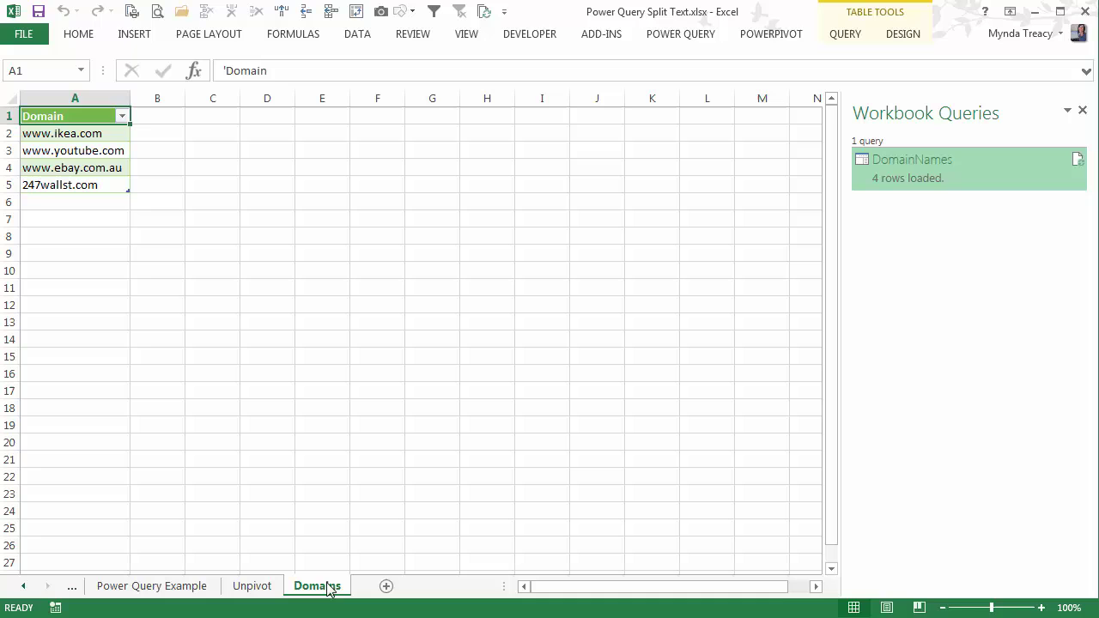
pyautogui.click(358, 38)
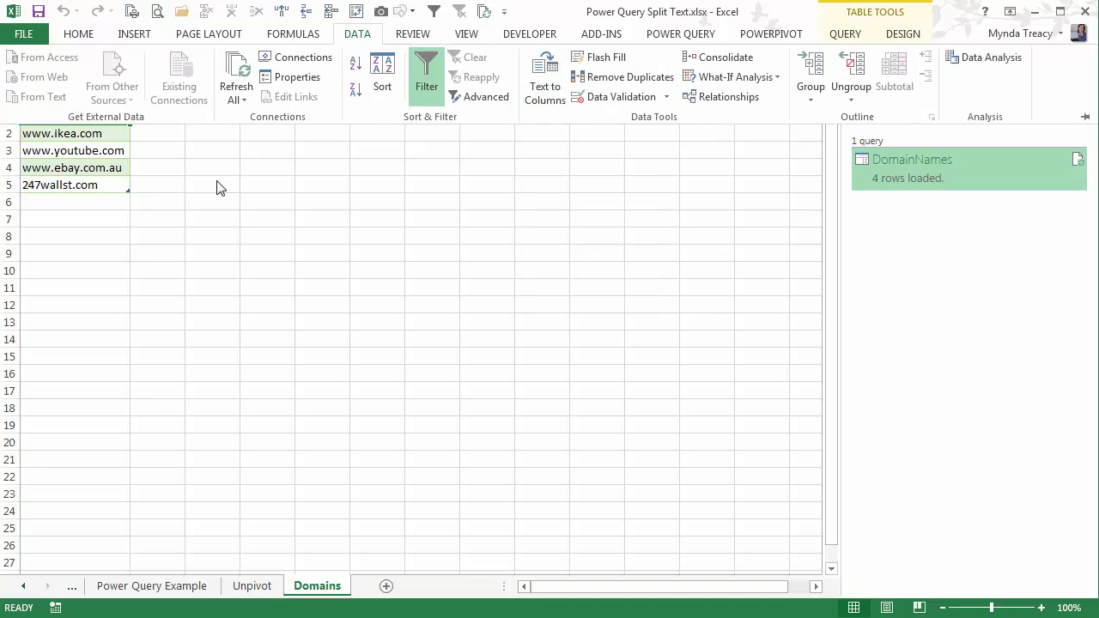
pyautogui.click(168, 590)
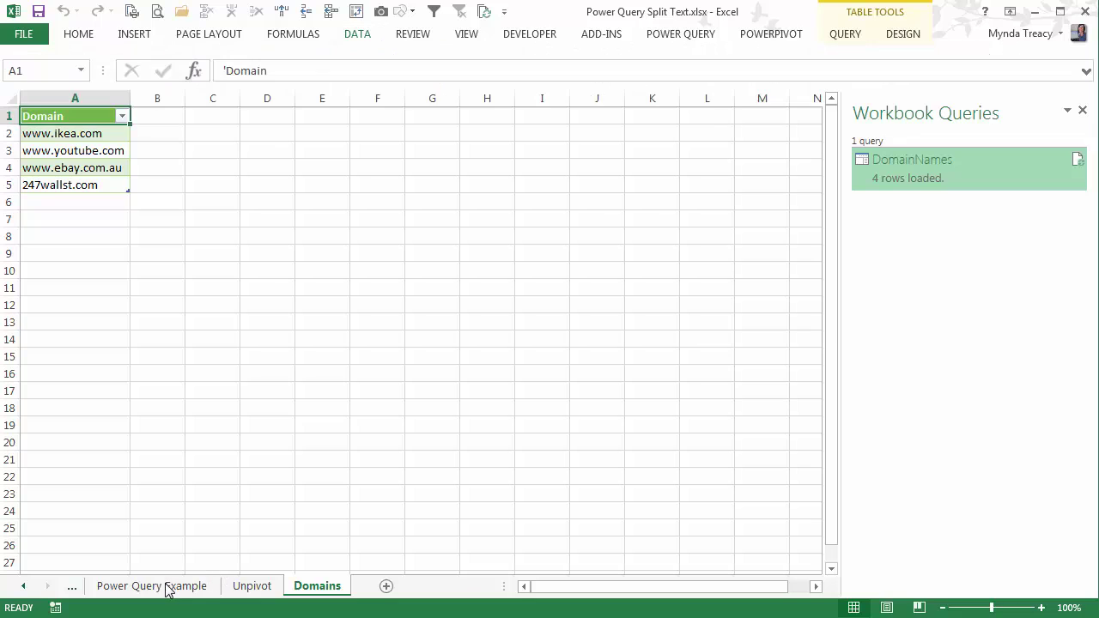
pyautogui.click(168, 589)
pyautogui.click(153, 202)
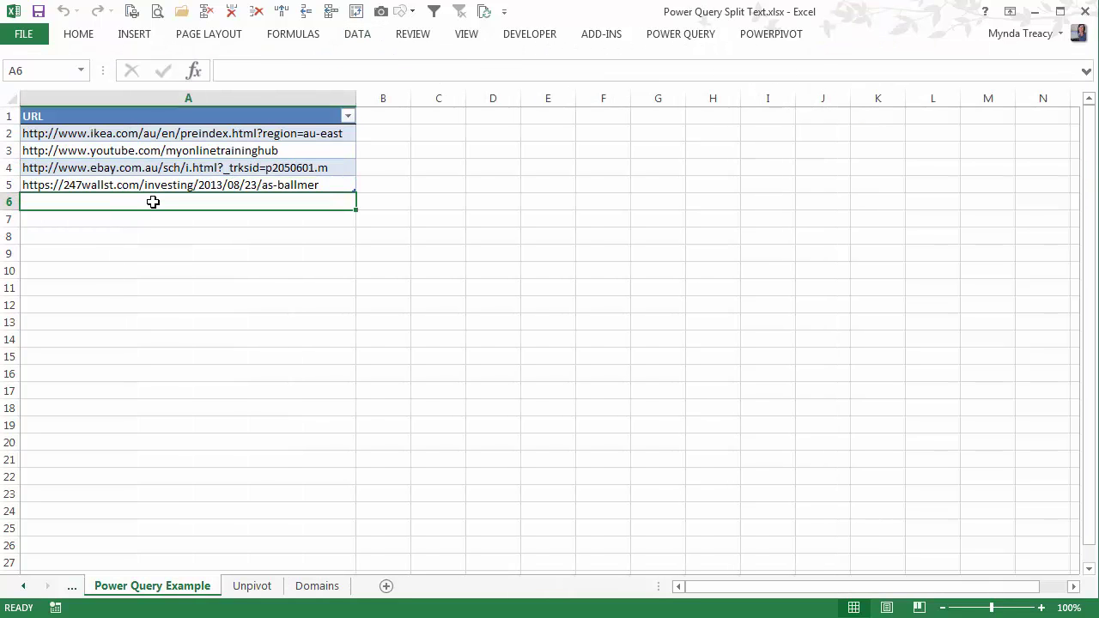
pyautogui.write('htt')
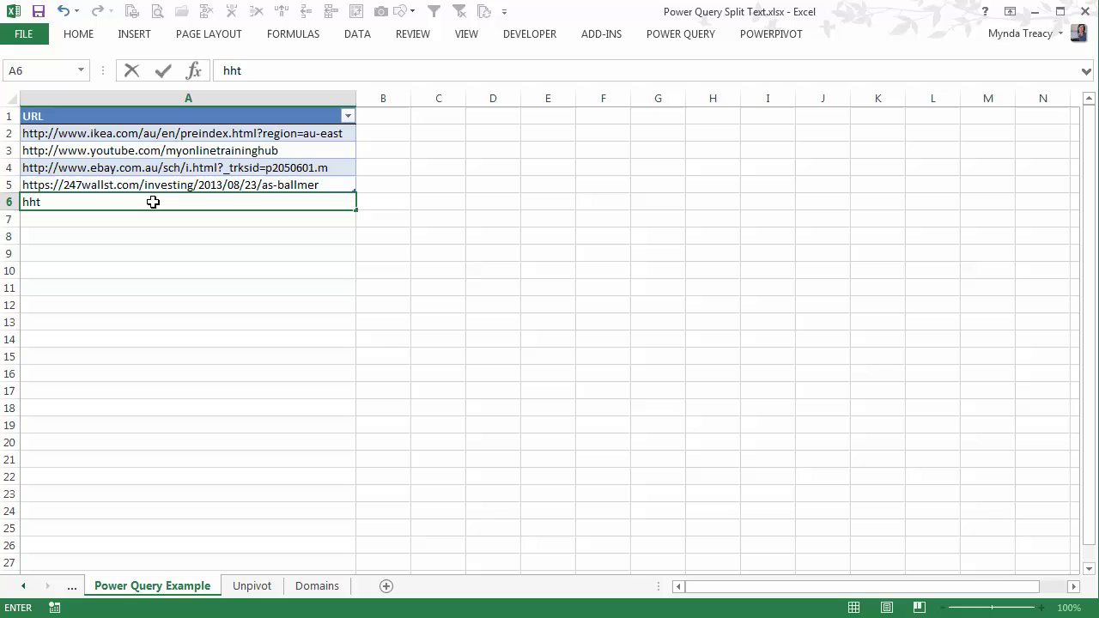
pyautogui.press('BackSpace')
pyautogui.press('BackSpace')
pyautogui.write('ttp')
pyautogui.write('://www.Myonlinetraininghub.com/blog')
pyautogui.press('Return')
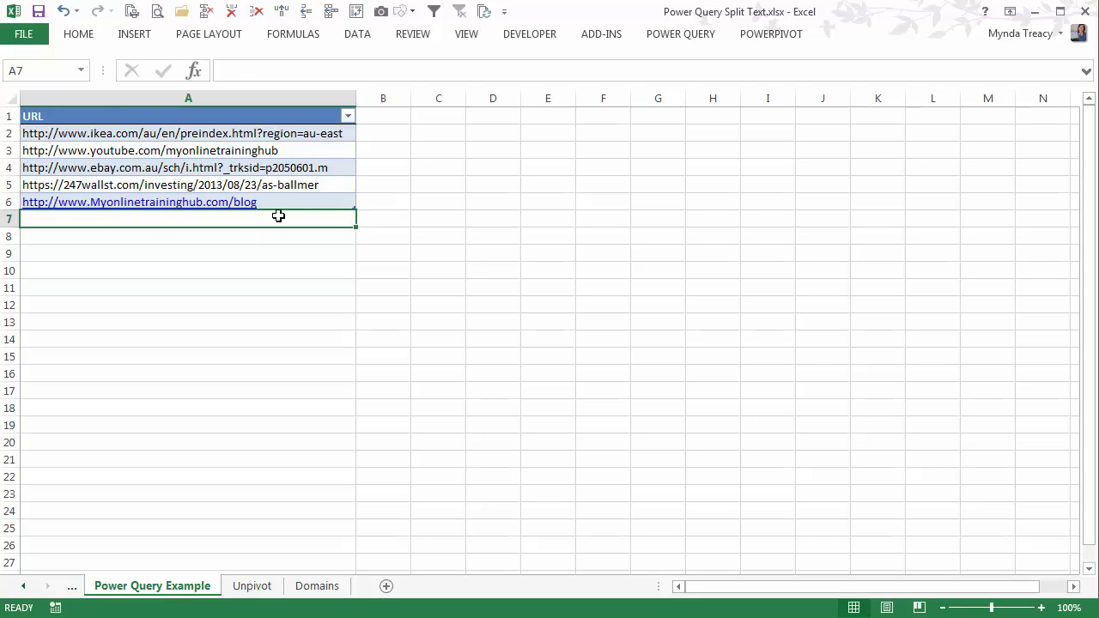
# Refresh the query table on the Domains sheet to bring in the added URL
pyautogui.click(316, 586)
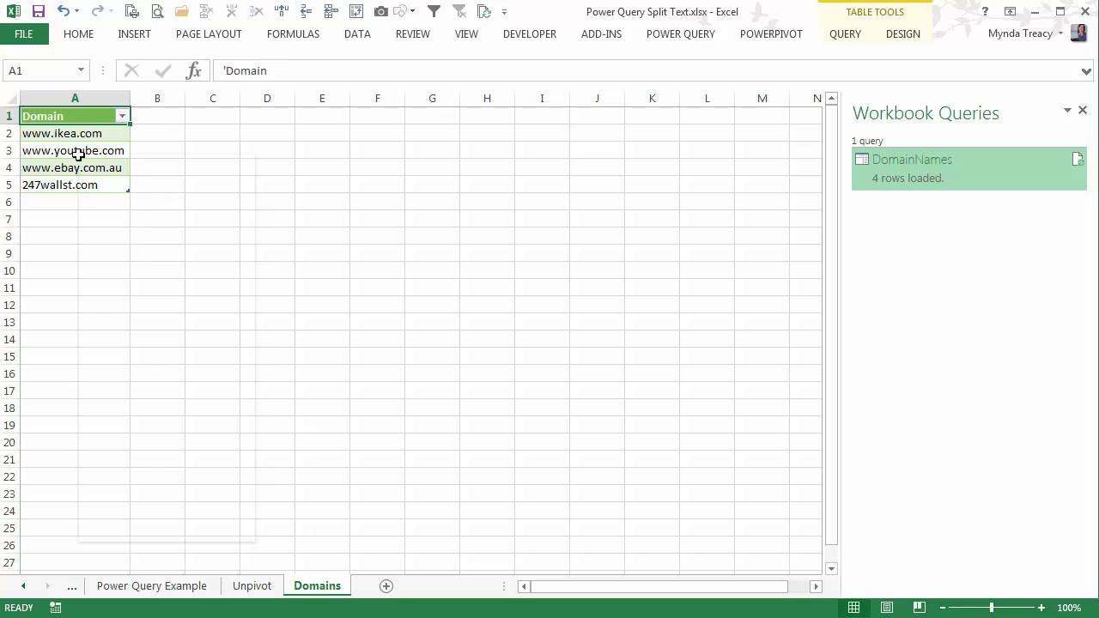
pyautogui.rightClick(78, 150)
pyautogui.click(146, 275)
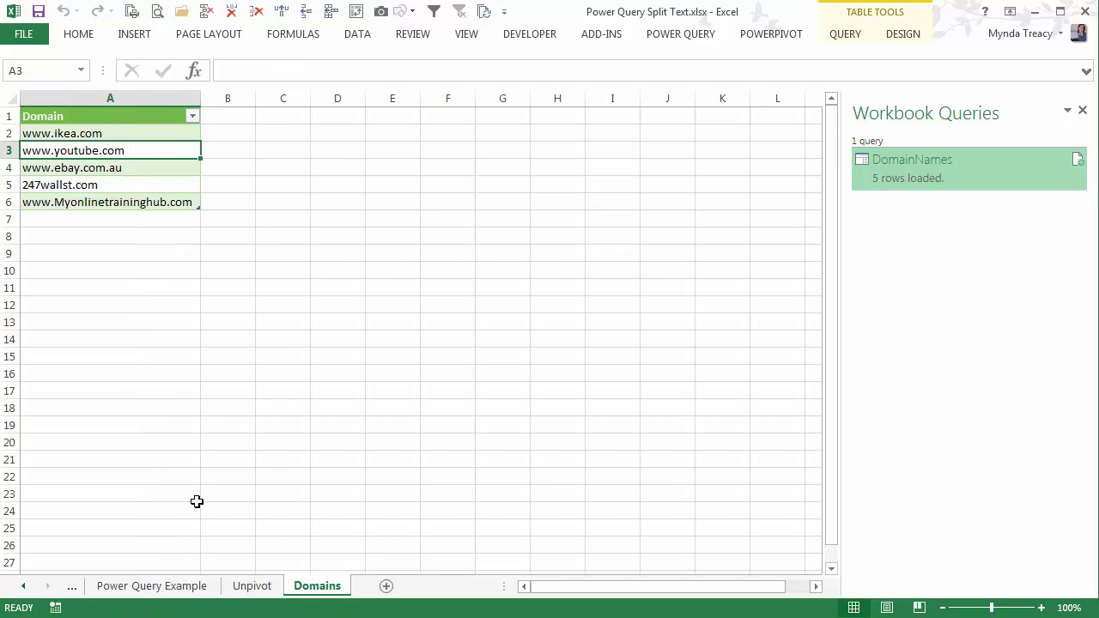
# Compare the added URL on the Power Query Example sheet with its extracted domain on the Domains sheet
pyautogui.click(186, 591)
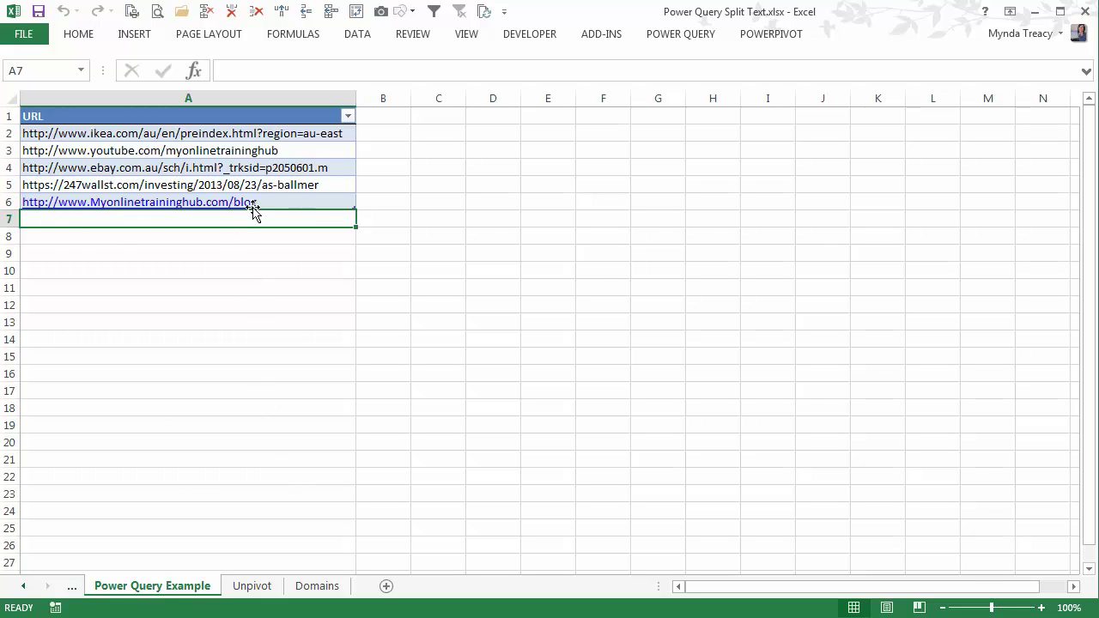
pyautogui.click(317, 585)
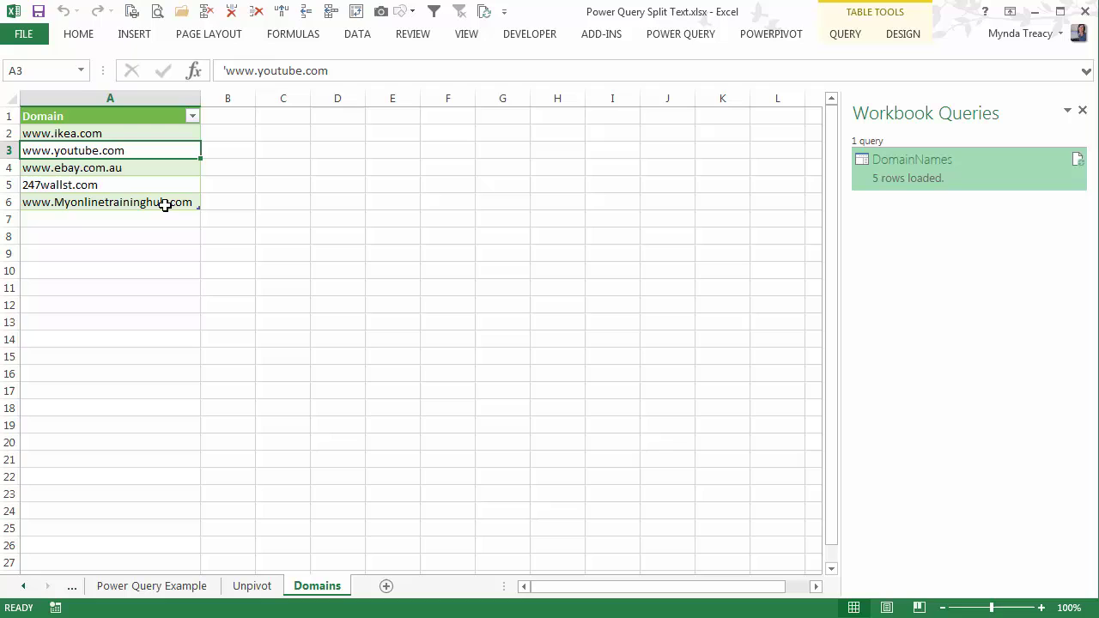
pyautogui.click(165, 205)
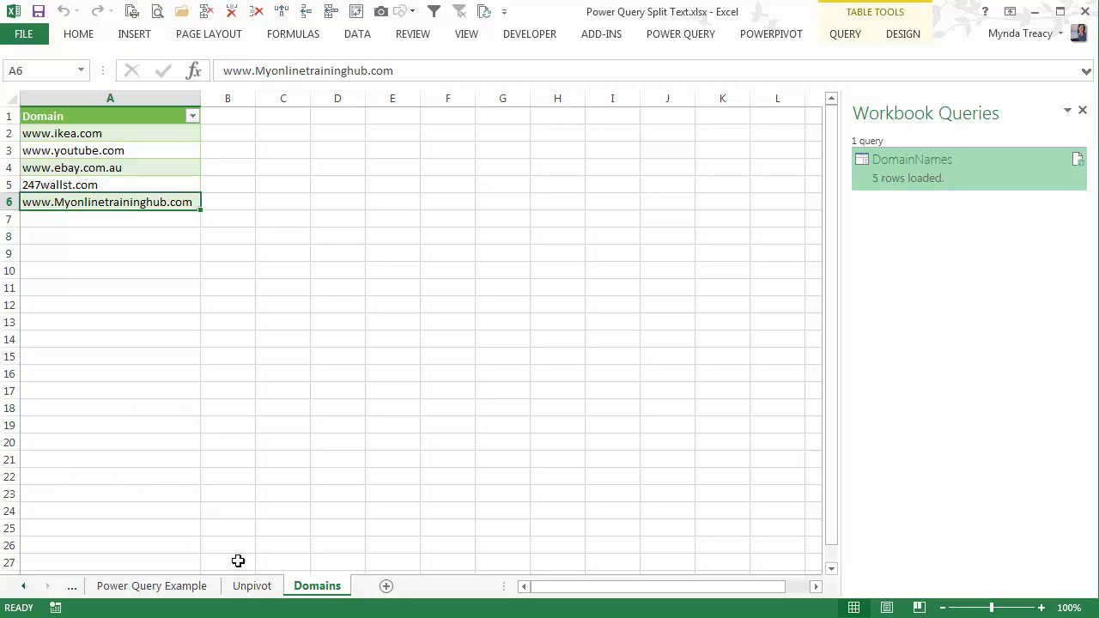
# Convert the monthly product data on the Unpivot sheet to a table and open it in the Query Editor
pyautogui.click(250, 589)
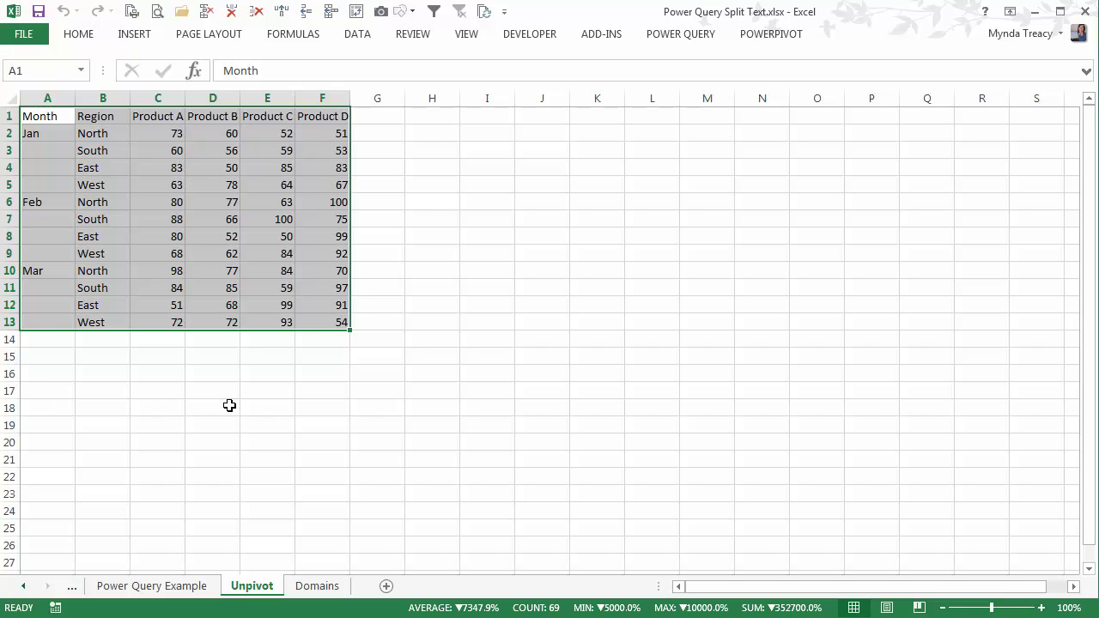
pyautogui.click(50, 153)
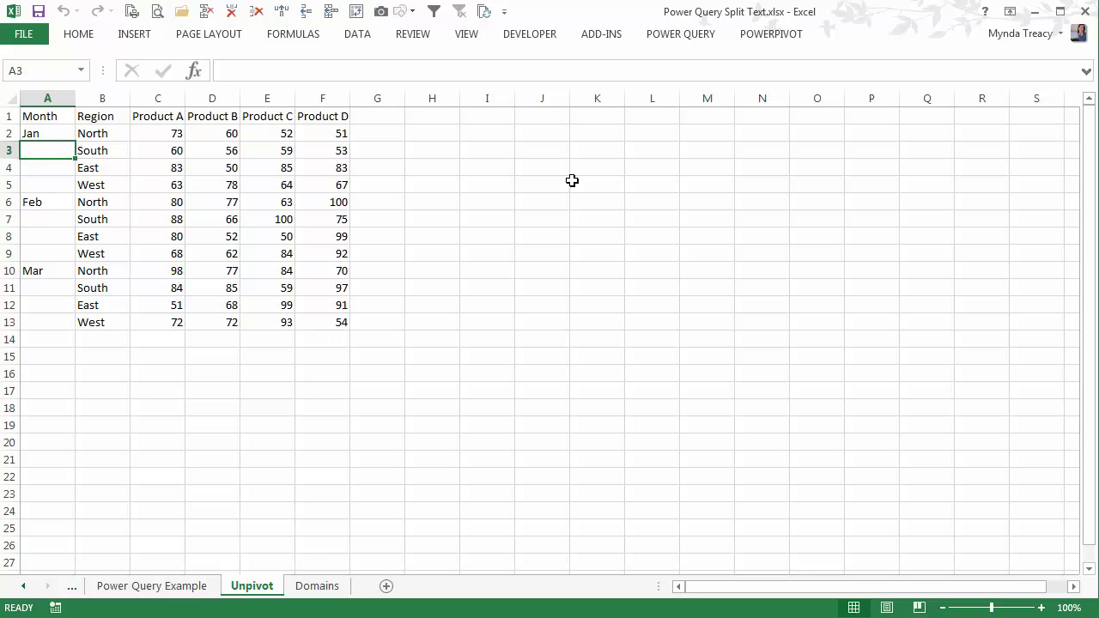
pyautogui.hotkey('ctrl', 't')
pyautogui.click(586, 365)
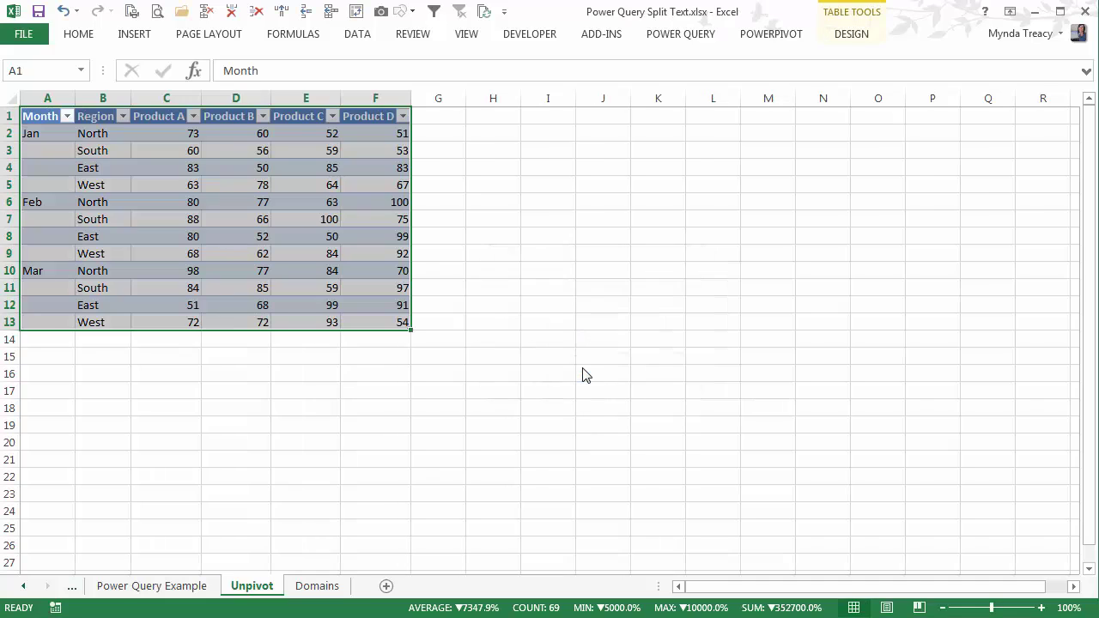
pyautogui.click(680, 34)
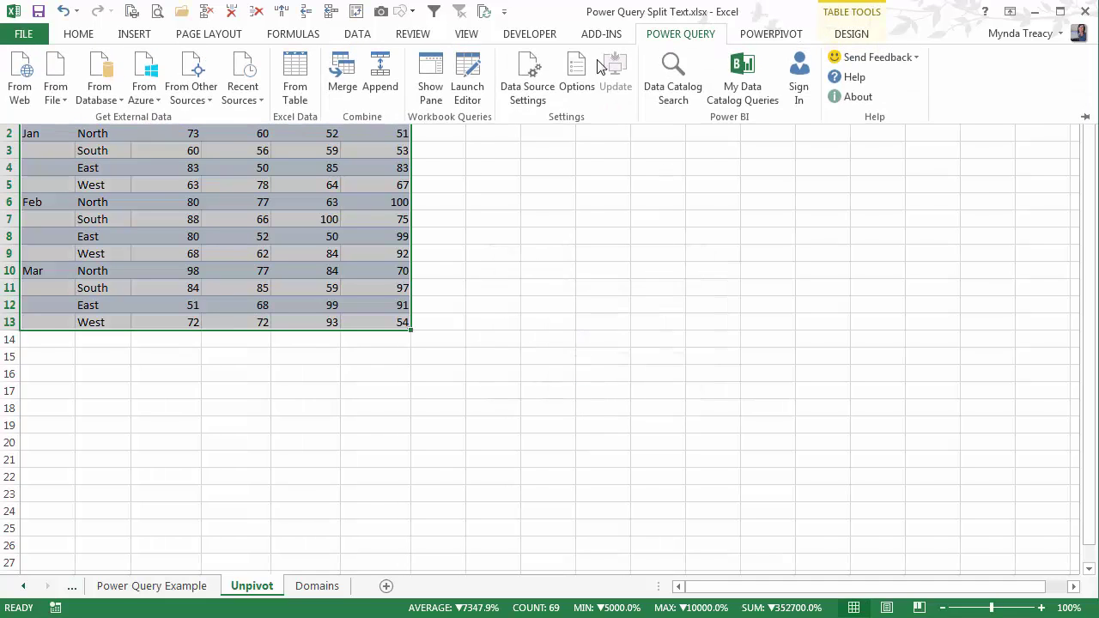
pyautogui.click(302, 74)
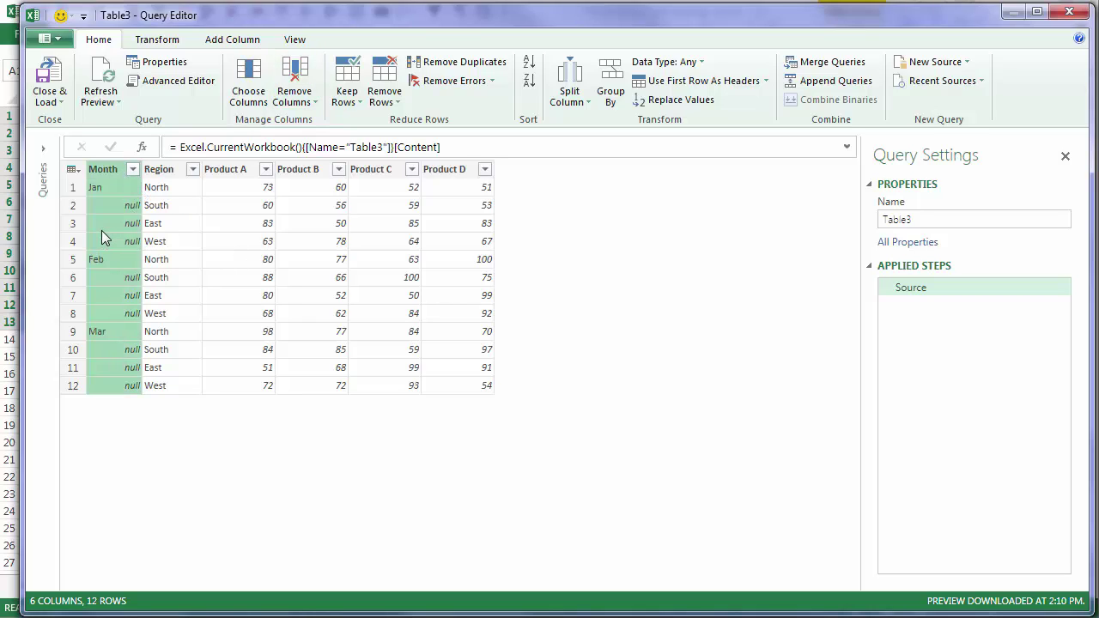
# Fill the Month column down so its null cells take the month above
pyautogui.click(158, 43)
pyautogui.click(336, 62)
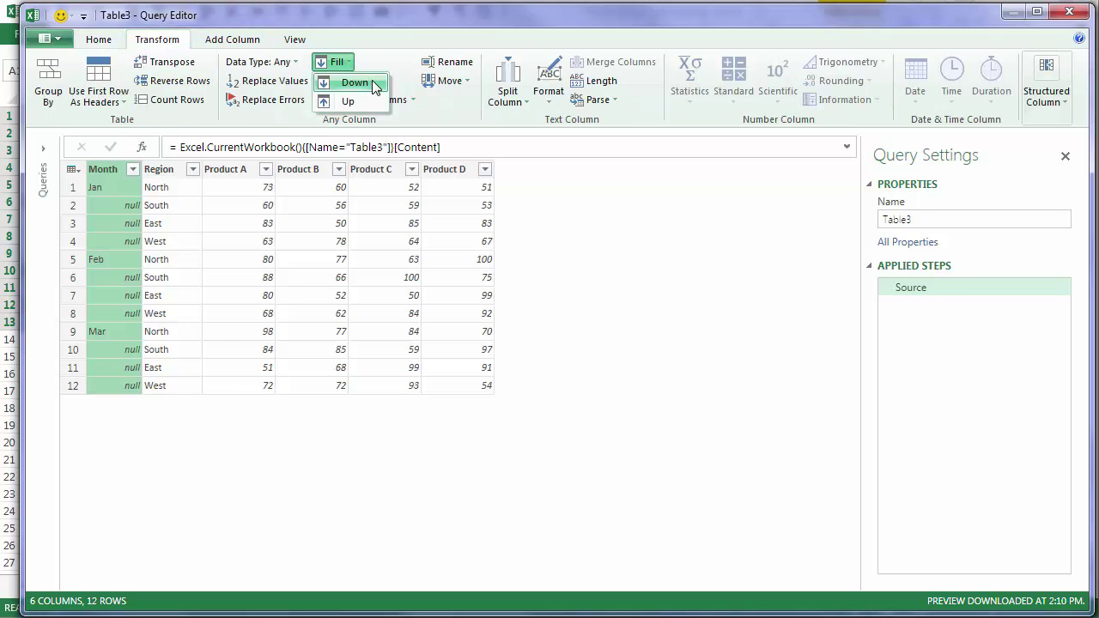
pyautogui.click(354, 82)
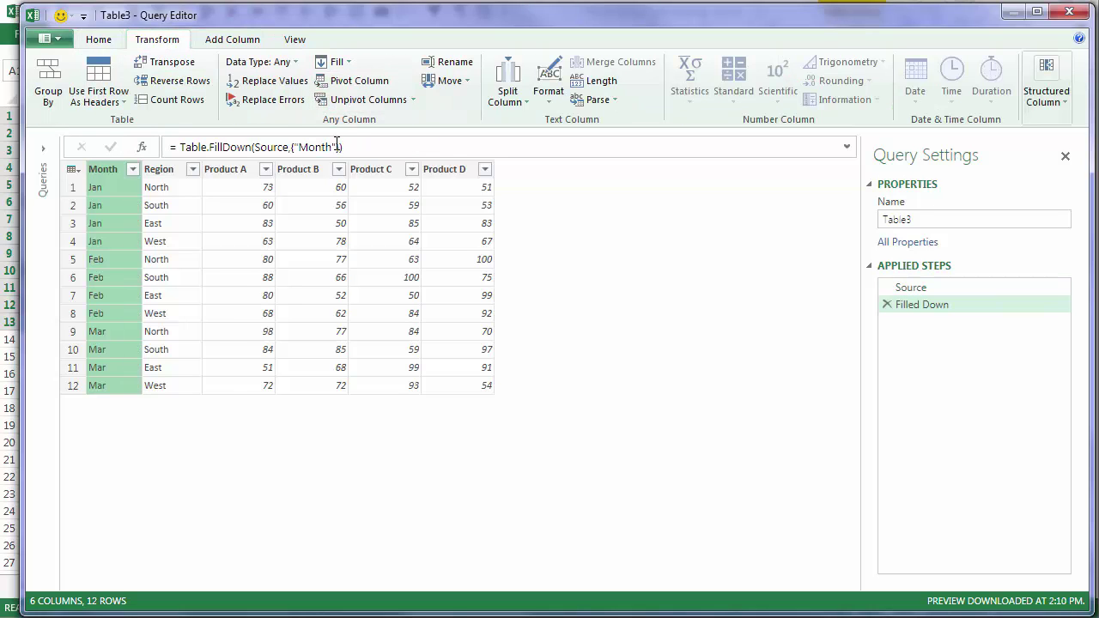
# Unpivot the Product A to Product D columns into attribute and value rows
pyautogui.click(249, 172)
pyautogui.keyDown('shift'); pyautogui.click(437, 170); pyautogui.keyUp('shift')
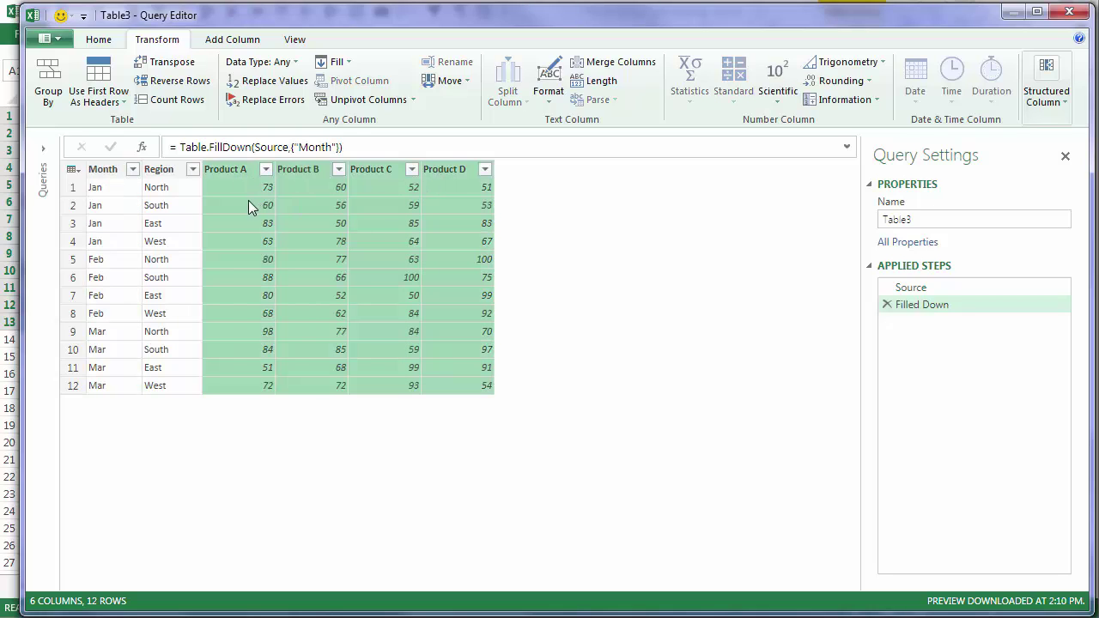
pyautogui.click(369, 97)
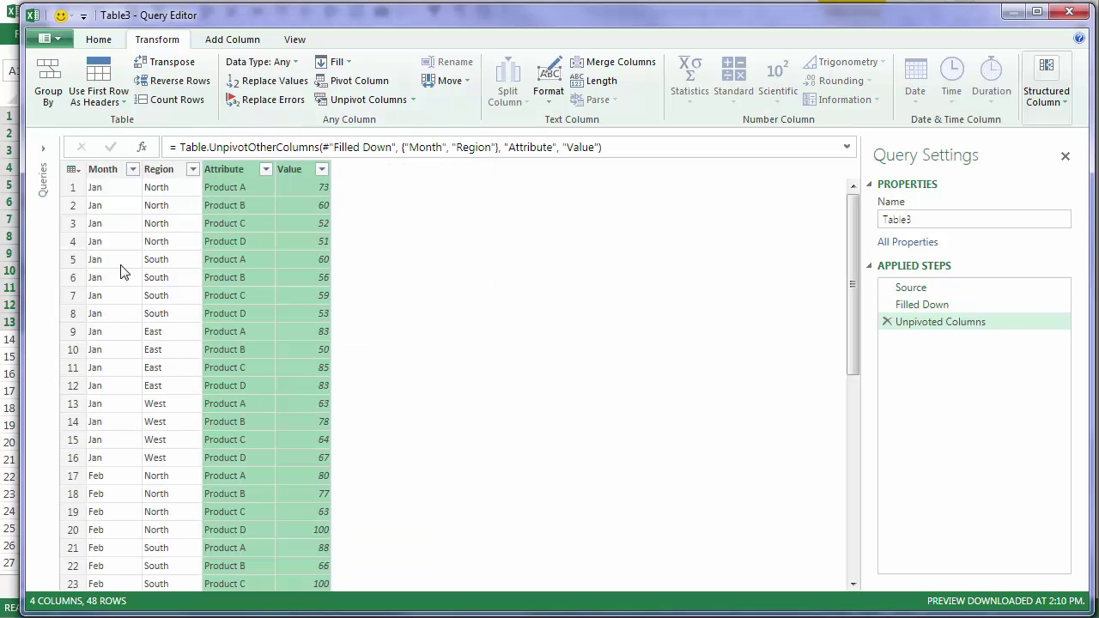
# Rename the Attribute column as Product and the Value column as SalesAmount
pyautogui.doubleClick(218, 170)
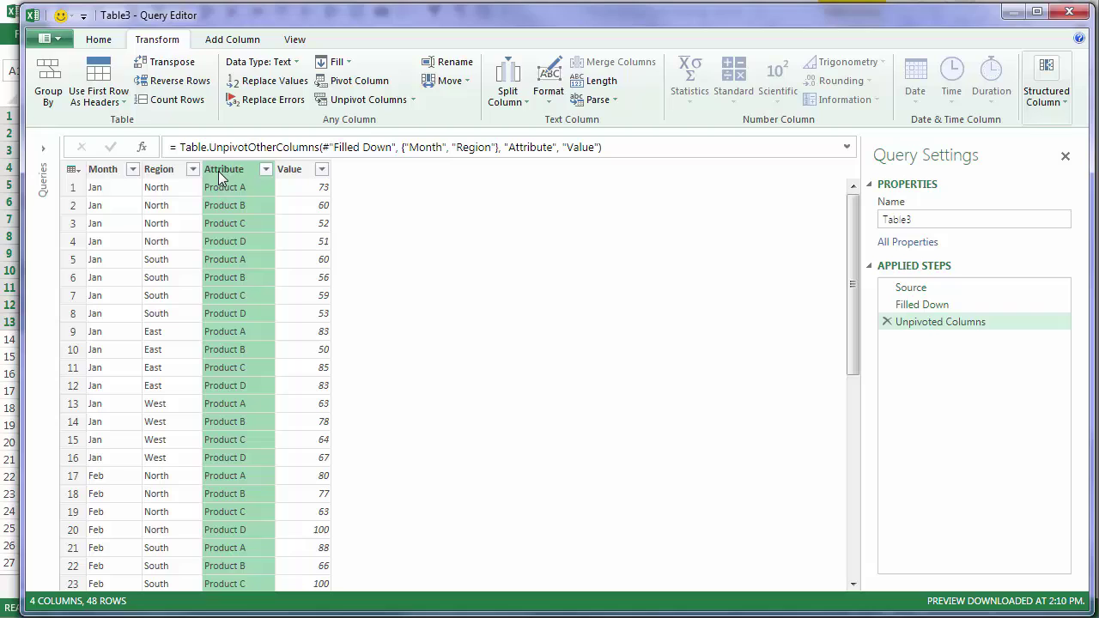
pyautogui.write('Produt')
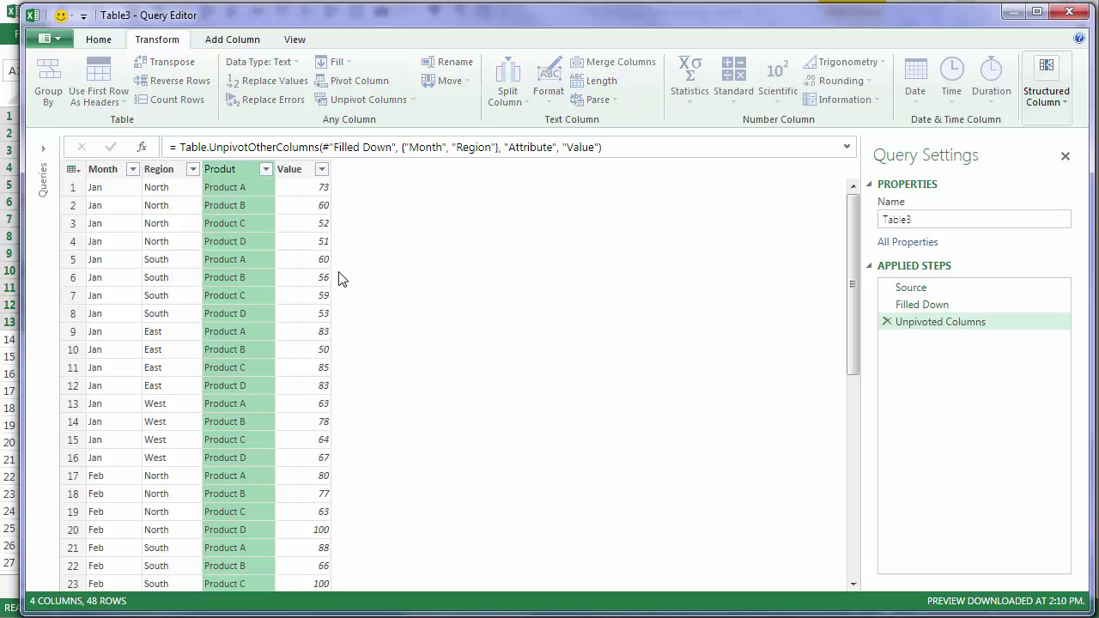
pyautogui.write('ct')
pyautogui.press('Return')
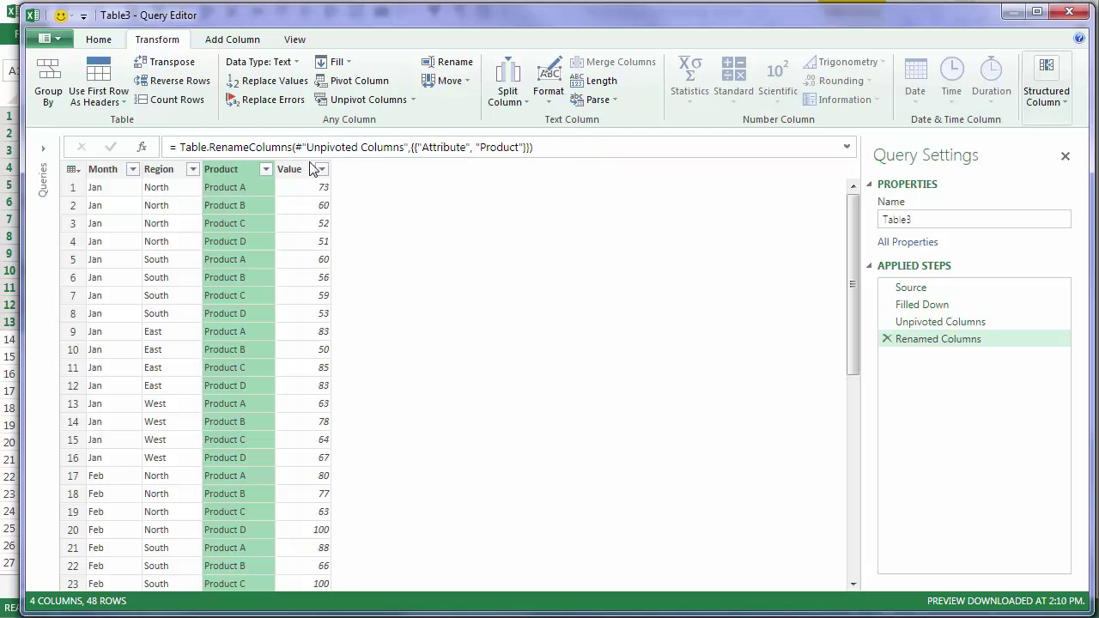
pyautogui.doubleClick(296, 170)
pyautogui.write('Sale')
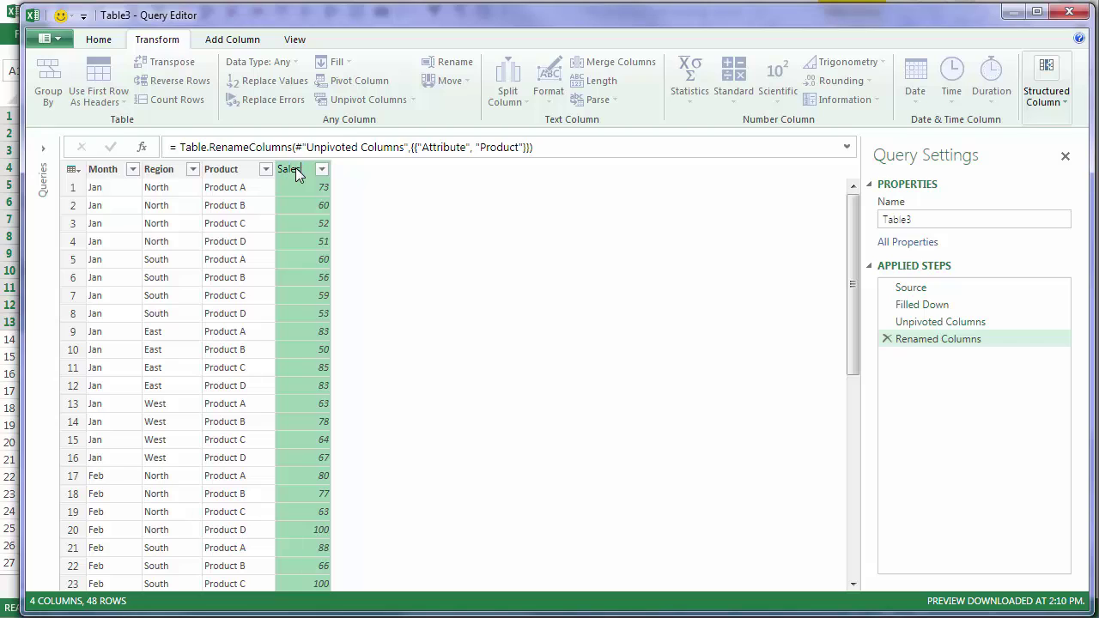
pyautogui.write('sAmount')
pyautogui.press('Return')
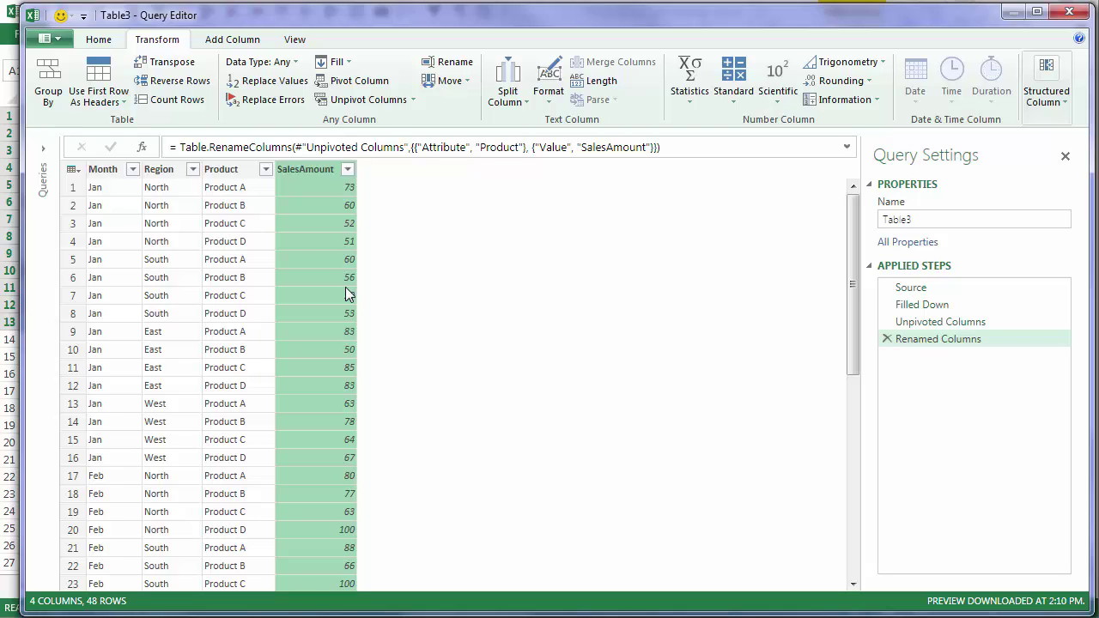
# Name the query Sales Data and load its result to a new worksheet
pyautogui.click(912, 220)
pyautogui.write('Sales Da')
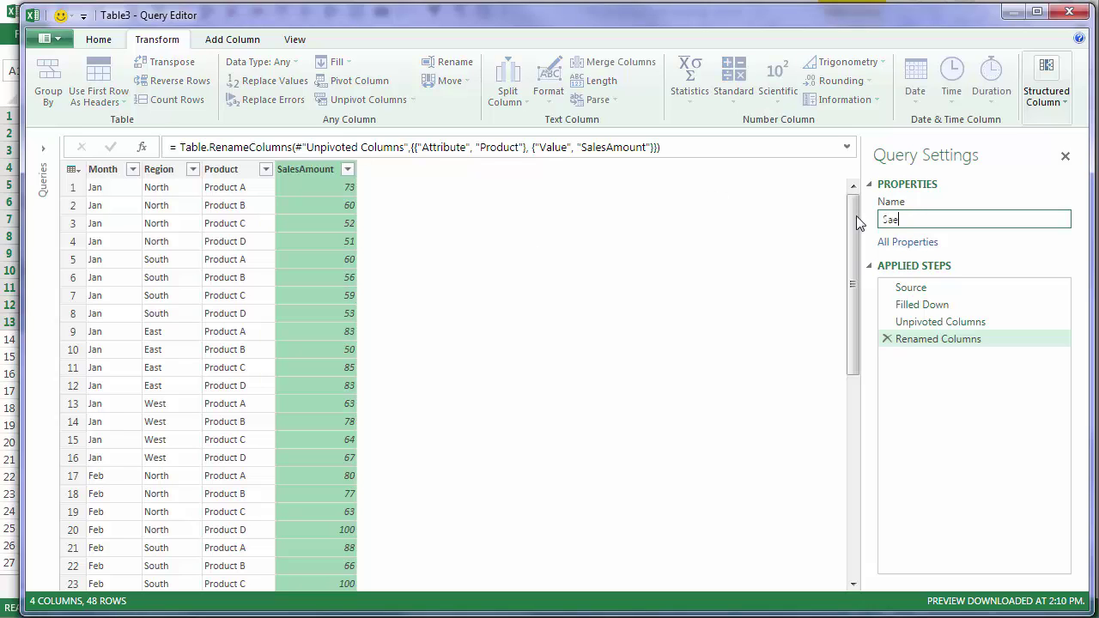
pyautogui.write('ta')
pyautogui.press('Return')
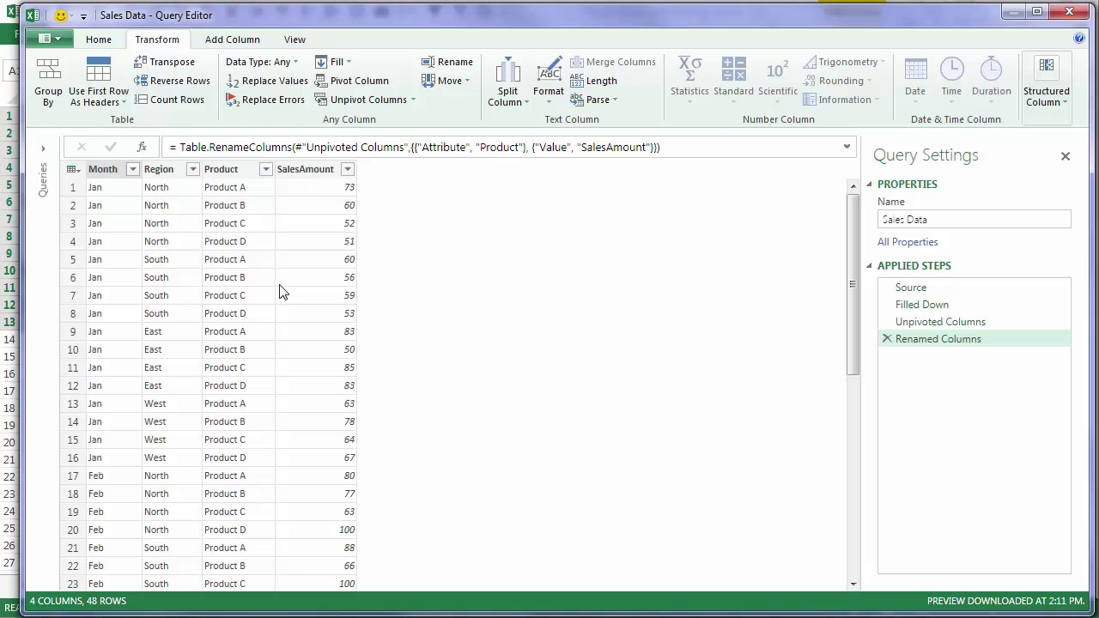
pyautogui.click(97, 41)
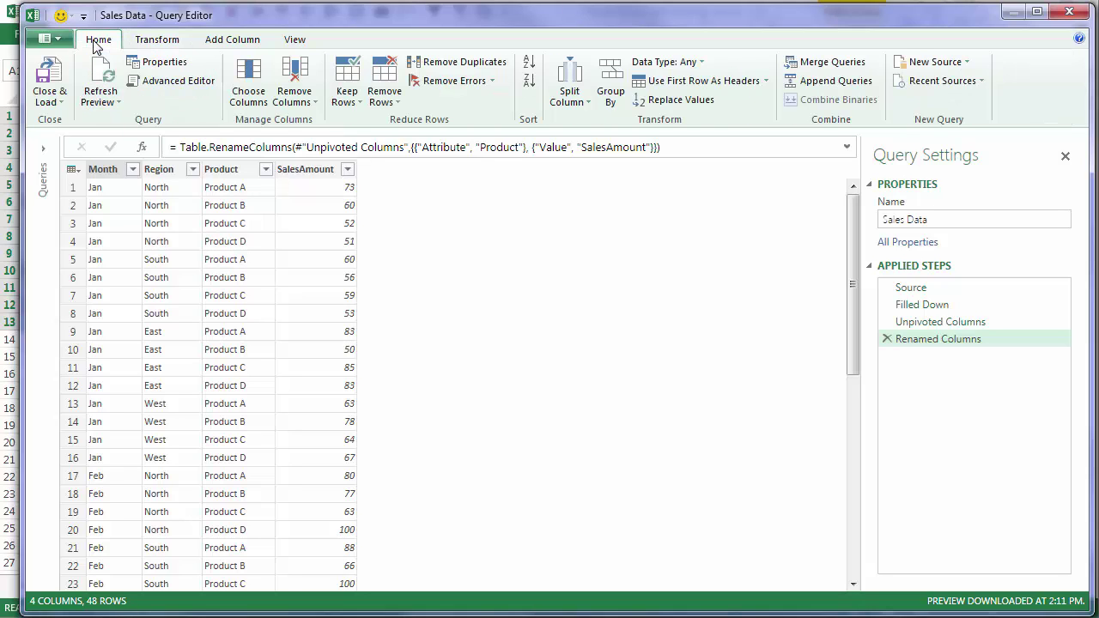
pyautogui.click(60, 76)
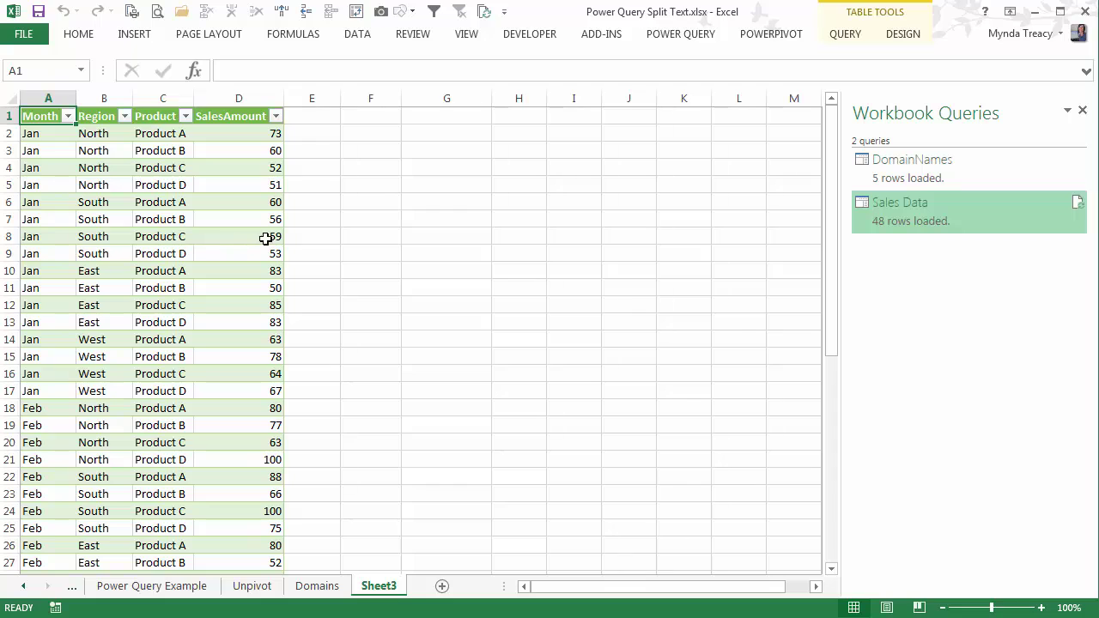
# Look through the external data sources Power Query can import from: files, databases, Azure and other sources
pyautogui.click(692, 39)
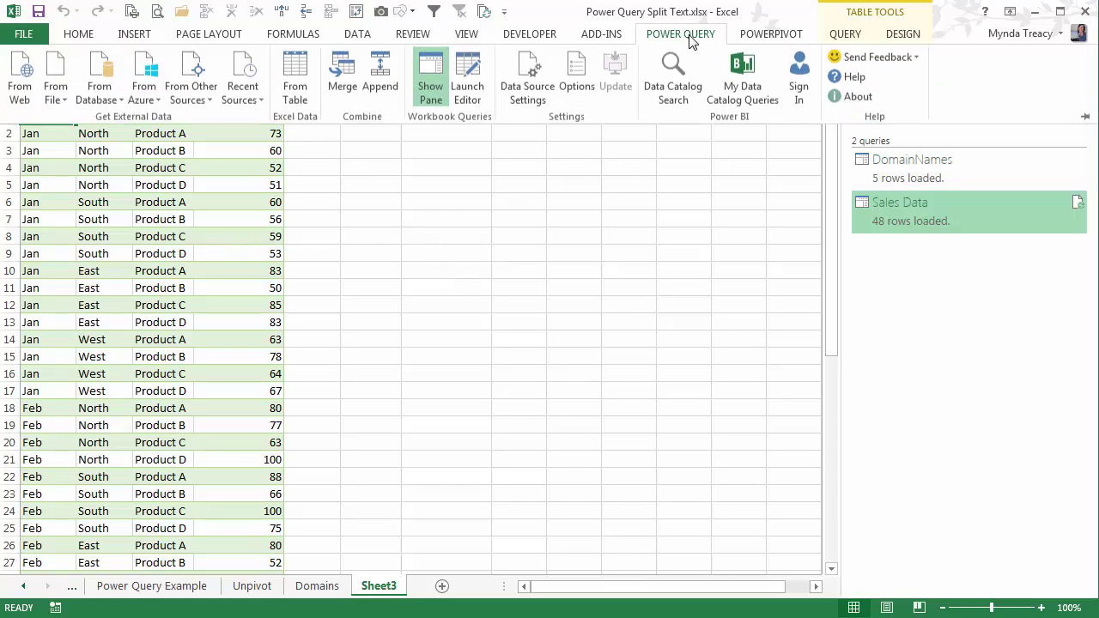
pyautogui.click(55, 94)
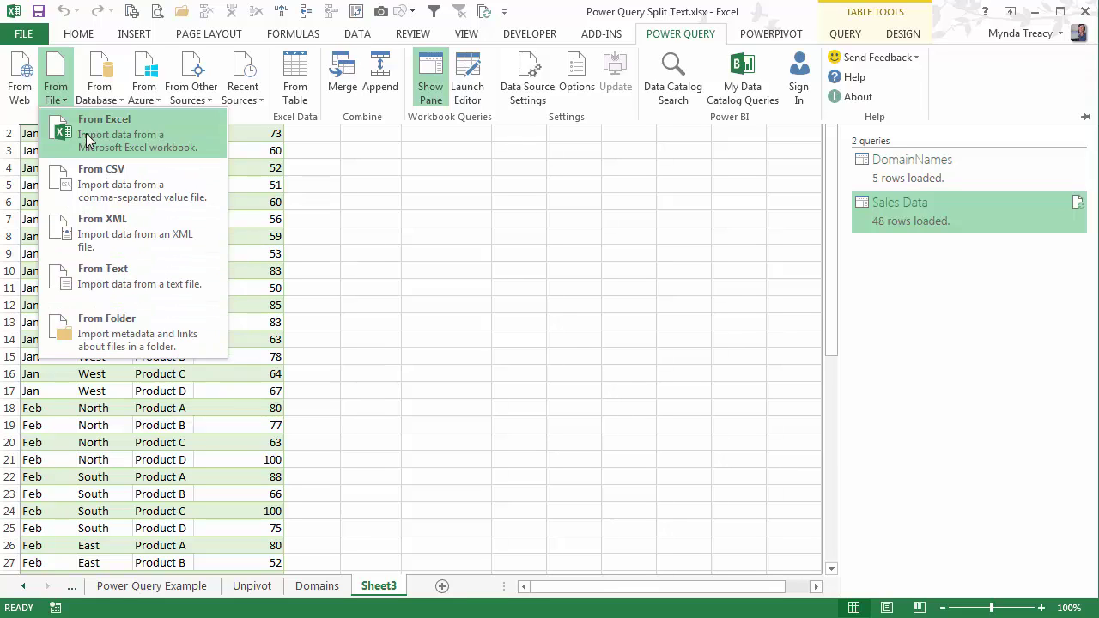
pyautogui.click(99, 96)
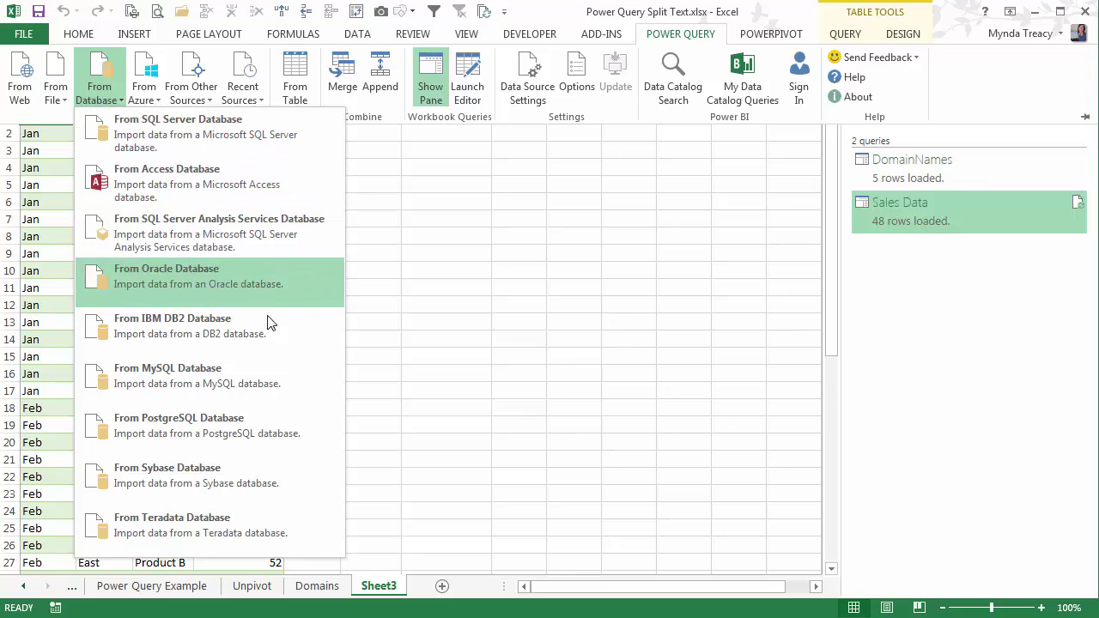
pyautogui.click(148, 93)
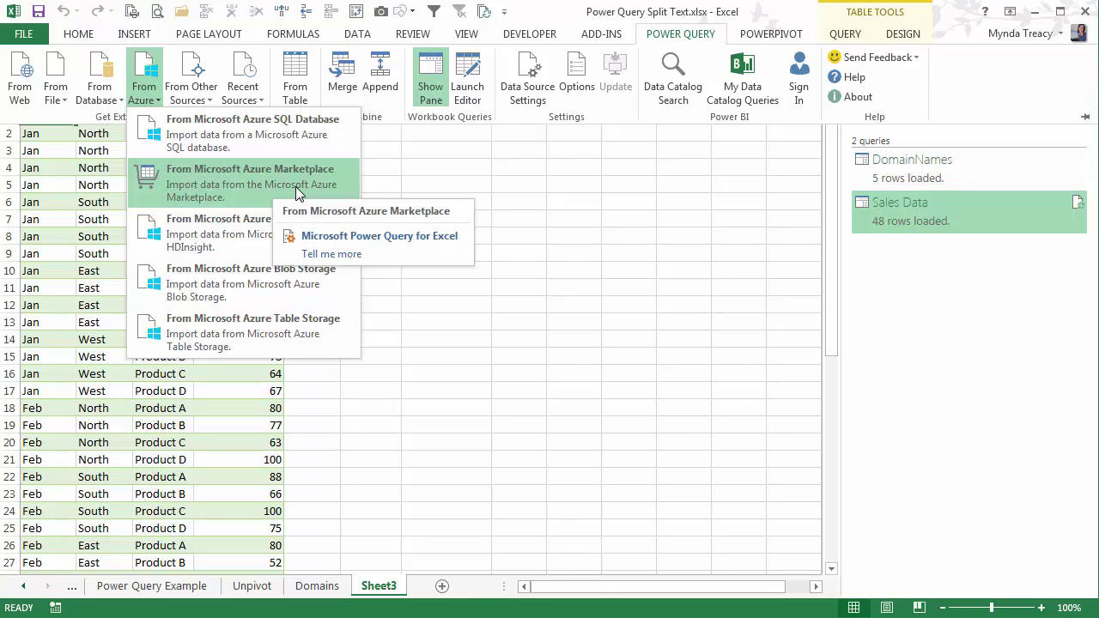
pyautogui.click(202, 102)
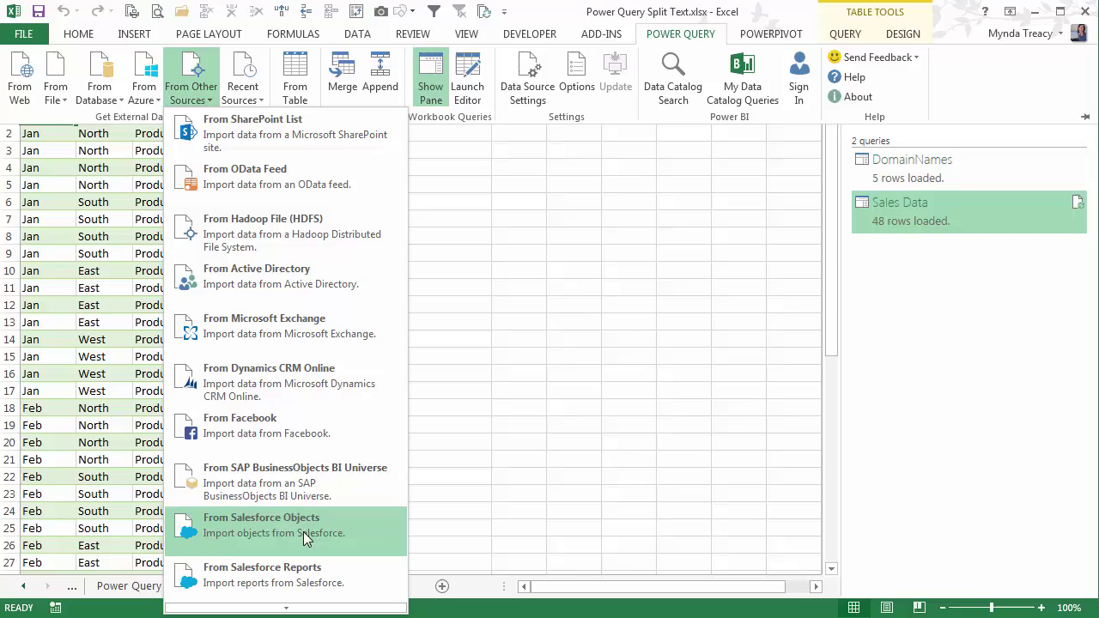
pyautogui.scroll(-2, 305, 532)
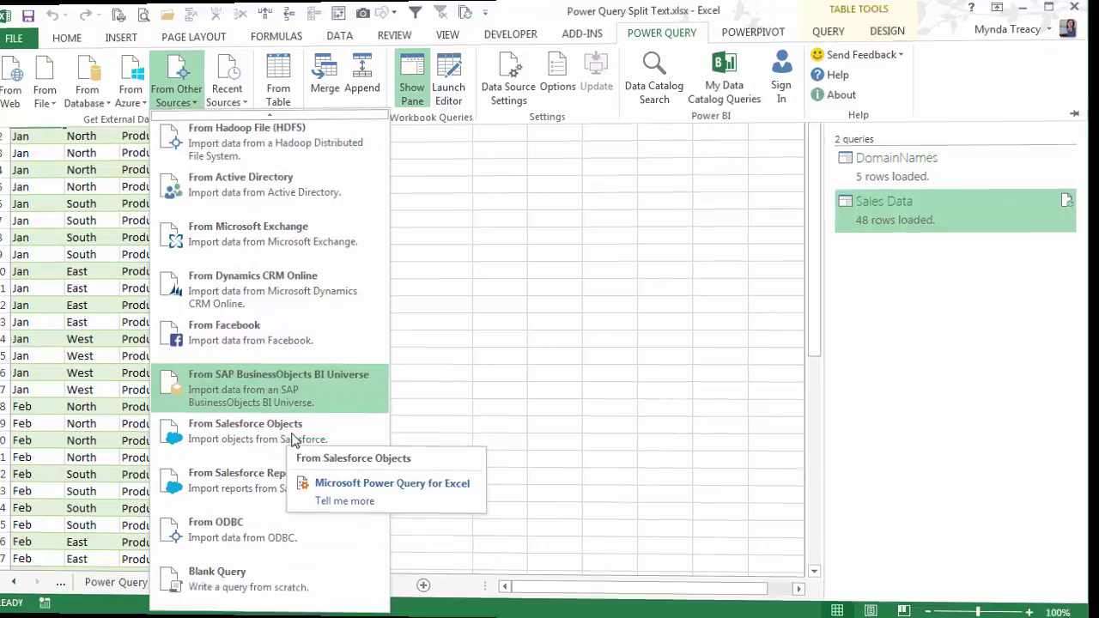